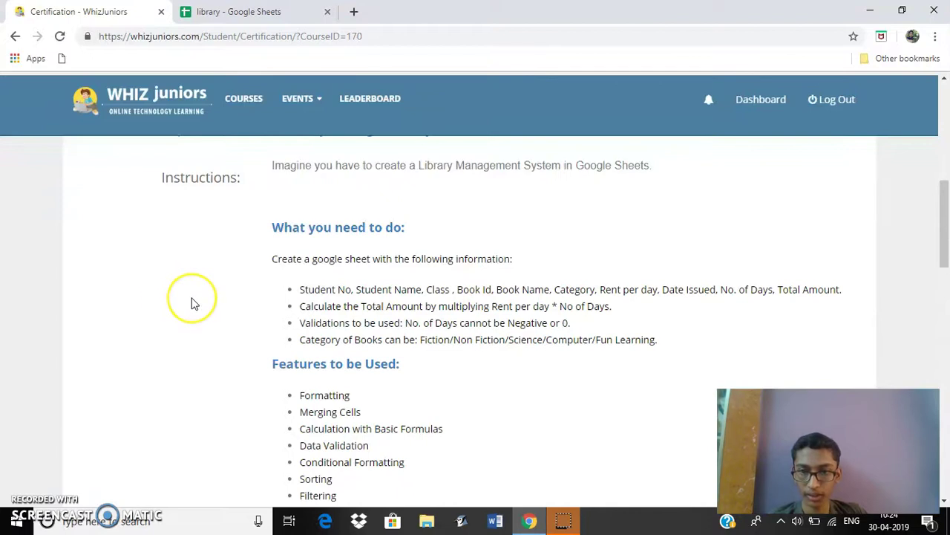
Step: Scroll up the WhizJuniors Library Management assignment, then bring up the library spreadsheet
{"action": "scroll", "coordinate": [186, 300], "scroll_direction": "up", "scroll_amount": 1}
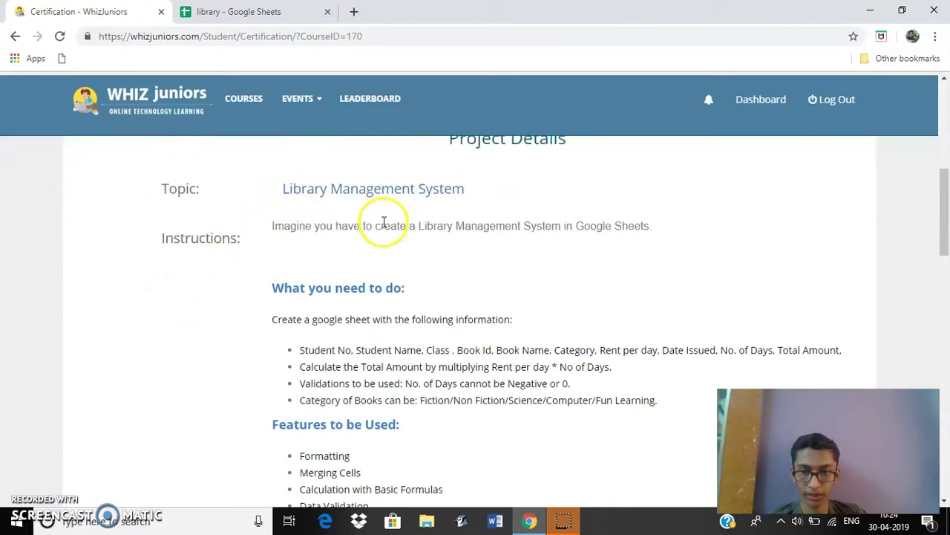
{"action": "left_click", "coordinate": [236, 13]}
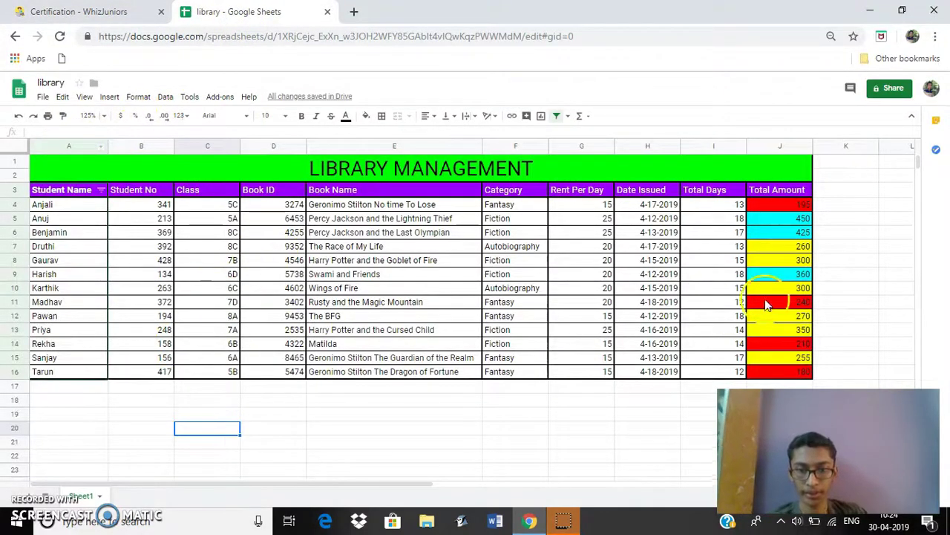
{"action": "left_click", "coordinate": [82, 11]}
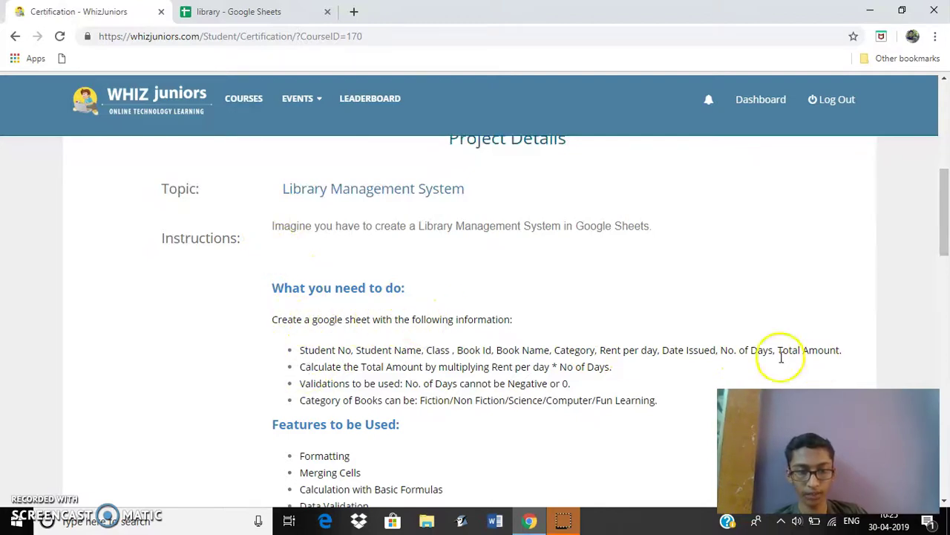
{"action": "left_click", "coordinate": [237, 11]}
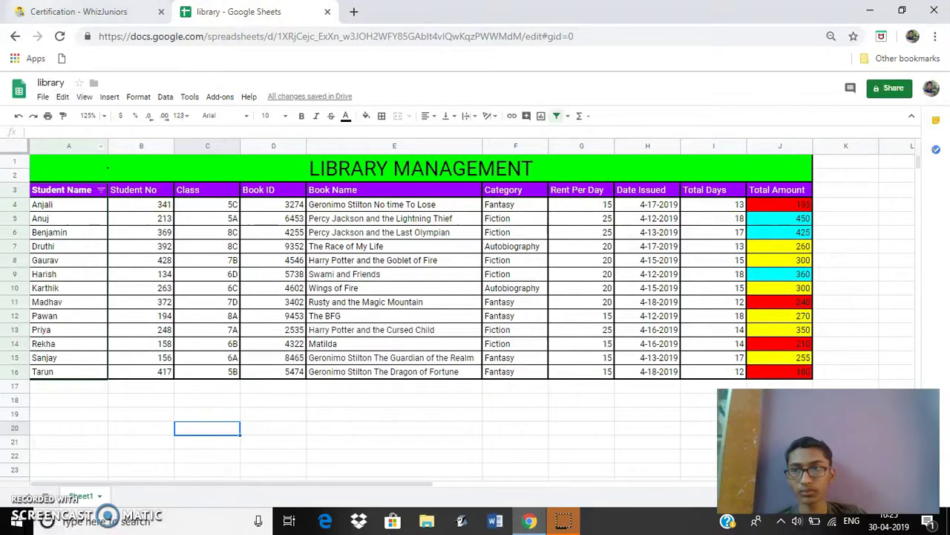
{"action": "left_click", "coordinate": [78, 11]}
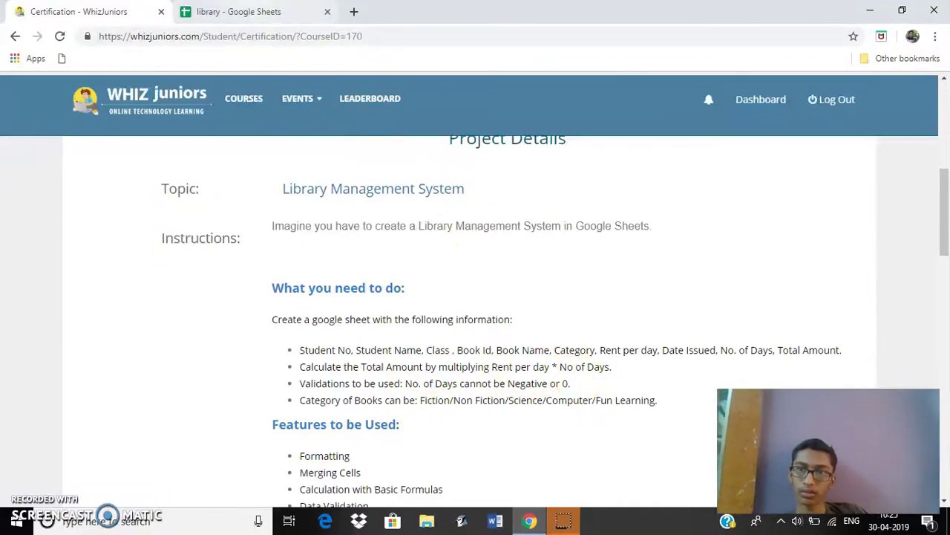
{"action": "left_click", "coordinate": [245, 11]}
{"action": "left_click", "coordinate": [779, 204]}
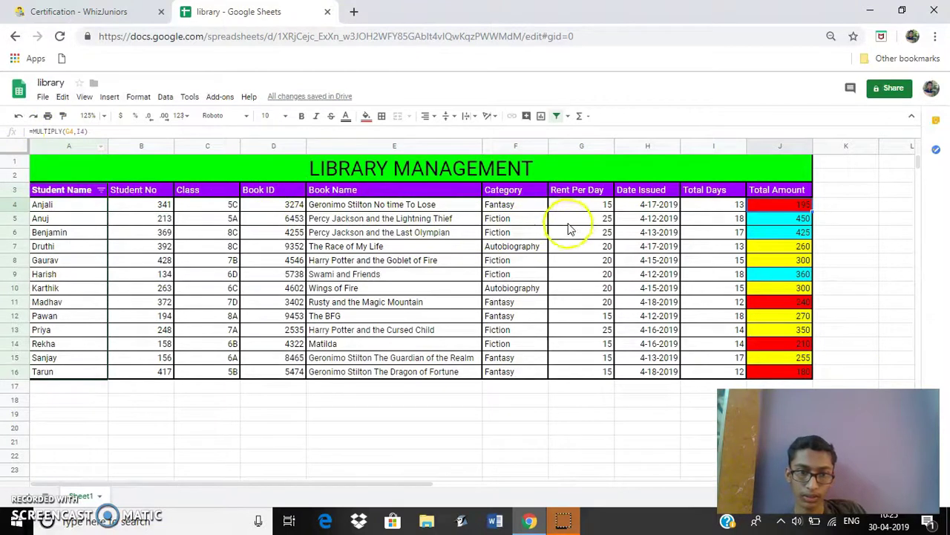
{"action": "left_click", "coordinate": [602, 208]}
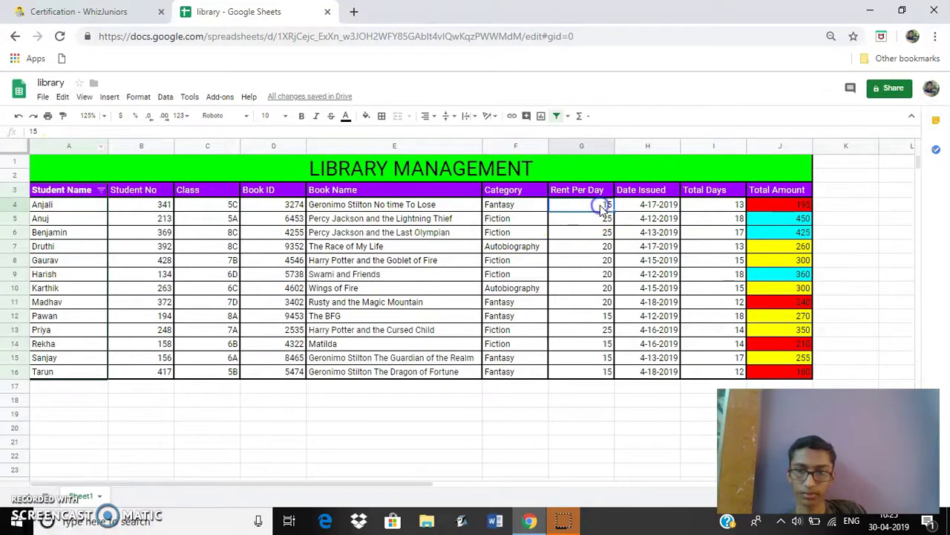
{"action": "left_click", "coordinate": [591, 210]}
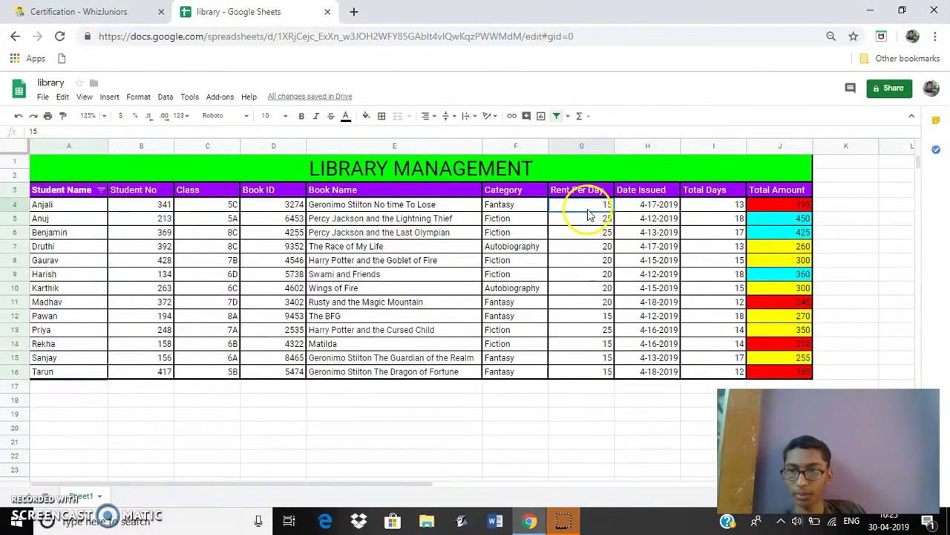
{"action": "left_click", "coordinate": [759, 207]}
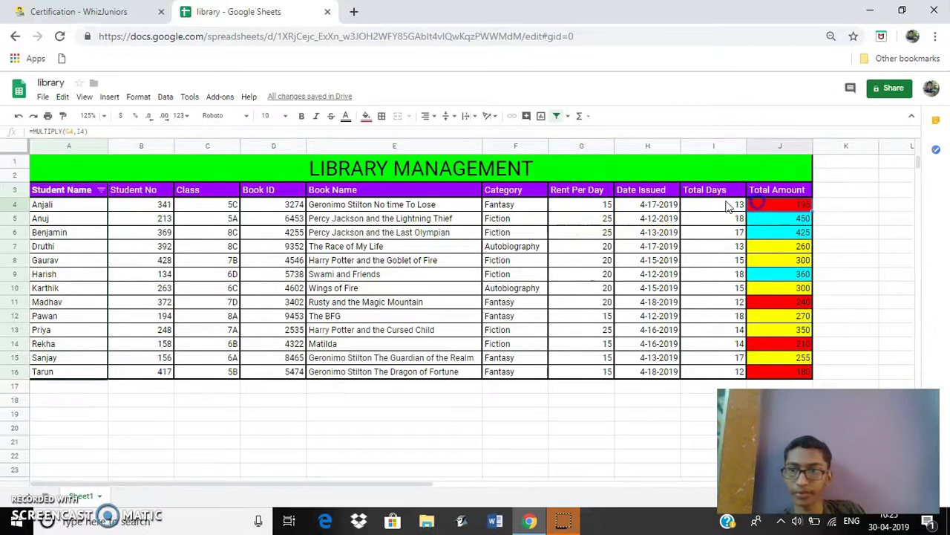
{"action": "left_click", "coordinate": [69, 134]}
{"action": "left_click", "coordinate": [79, 132]}
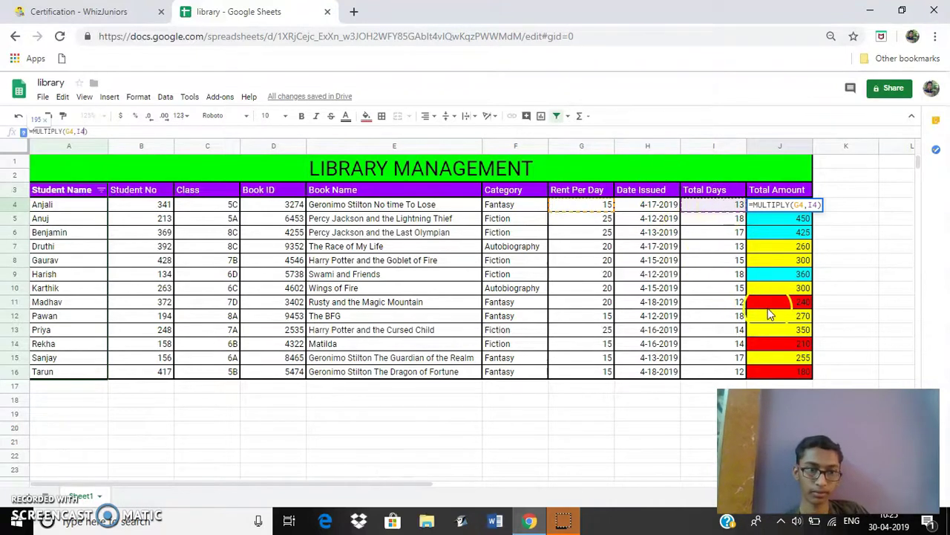
{"action": "left_click", "coordinate": [884, 265]}
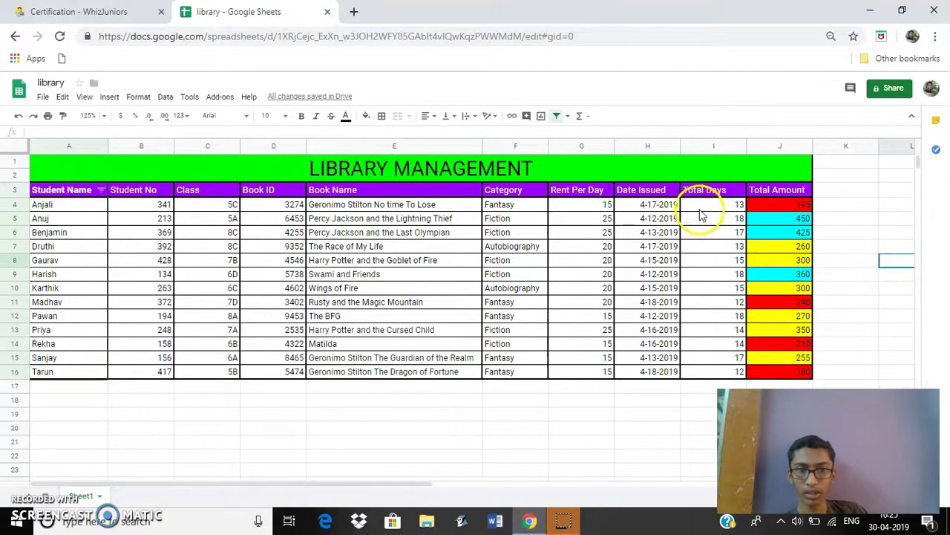
{"action": "left_click", "coordinate": [82, 11]}
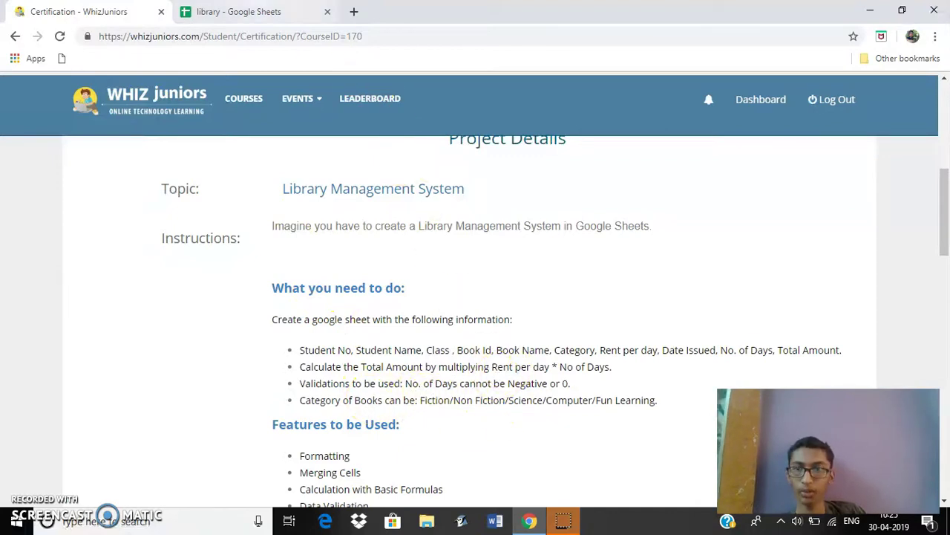
{"action": "left_click", "coordinate": [245, 11]}
Step: Enter -2 in Total Days cell I6 to show the validation warning, then undo it to 17
{"action": "left_click", "coordinate": [709, 236]}
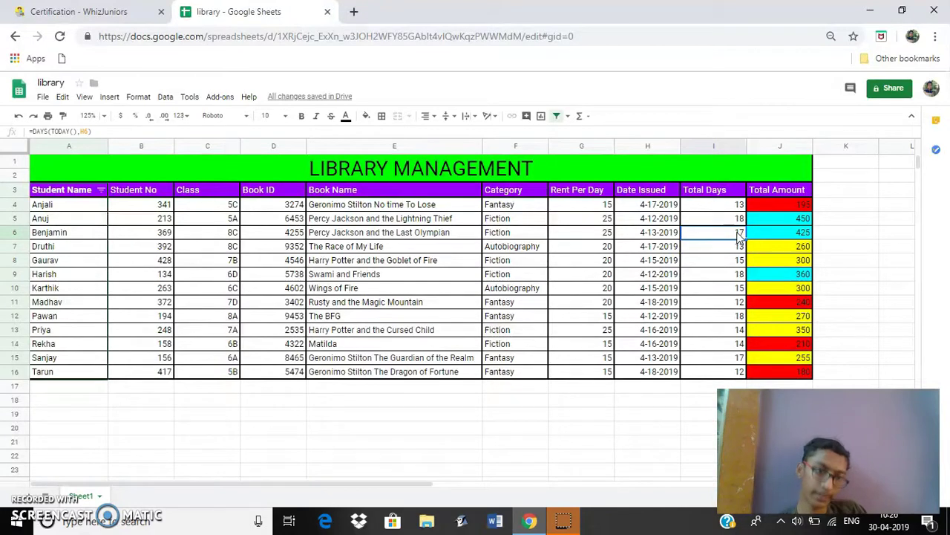
{"action": "double_click", "coordinate": [739, 234]}
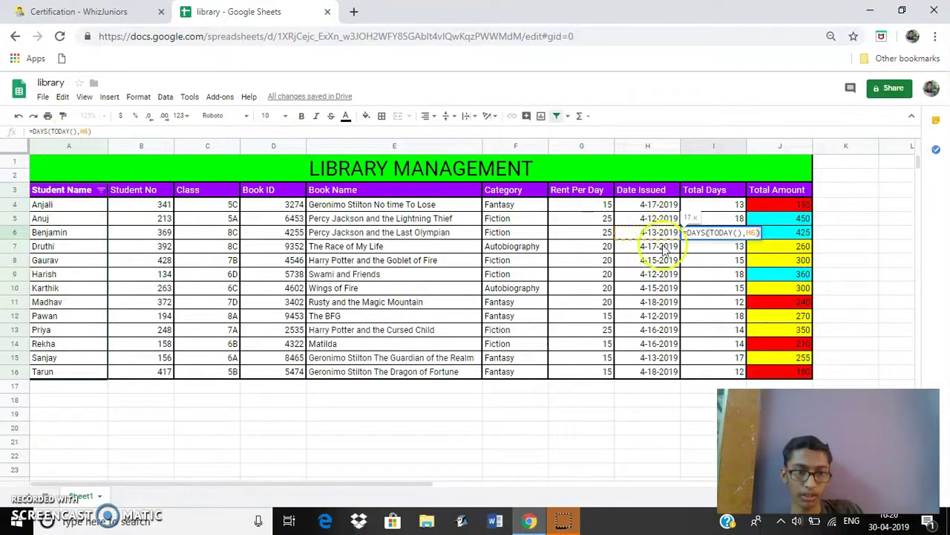
{"action": "key", "text": "BackSpace"}
{"action": "key", "text": "BackSpace"}
{"action": "key", "text": "BackSpace"}
{"action": "key", "text": "BackSpace"}
{"action": "key", "text": "BackSpace"}
{"action": "key", "text": "BackSpace"}
{"action": "key", "text": "BackSpace"}
{"action": "key", "text": "BackSpace"}
{"action": "key", "text": "BackSpace"}
{"action": "key", "text": "BackSpace"}
{"action": "key", "text": "BackSpace"}
{"action": "key", "text": "BackSpace"}
{"action": "key", "text": "BackSpace"}
{"action": "key", "text": "BackSpace"}
{"action": "key", "text": "BackSpace"}
{"action": "key", "text": "BackSpace"}
{"action": "key", "text": "BackSpace"}
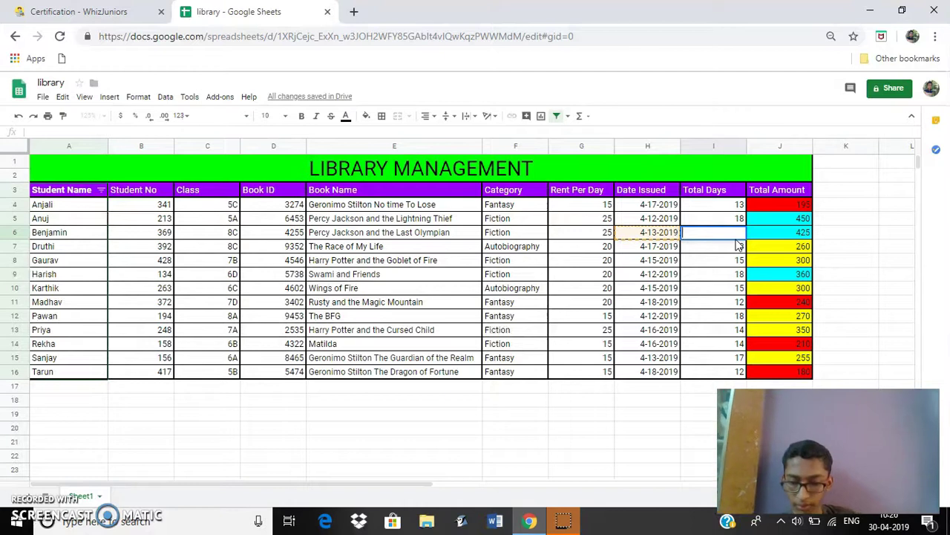
{"action": "left_click", "coordinate": [872, 250]}
{"action": "mouse_move", "coordinate": [749, 234]}
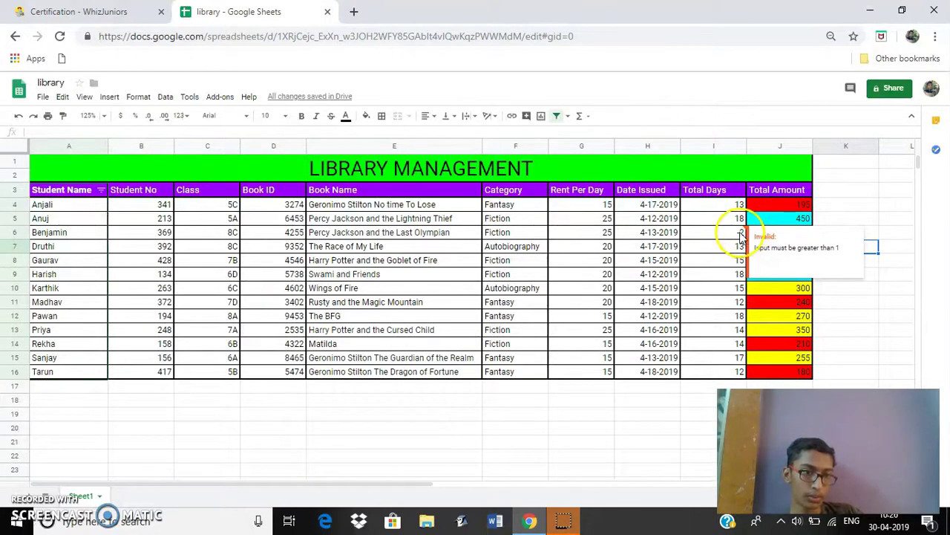
{"action": "left_click", "coordinate": [19, 119]}
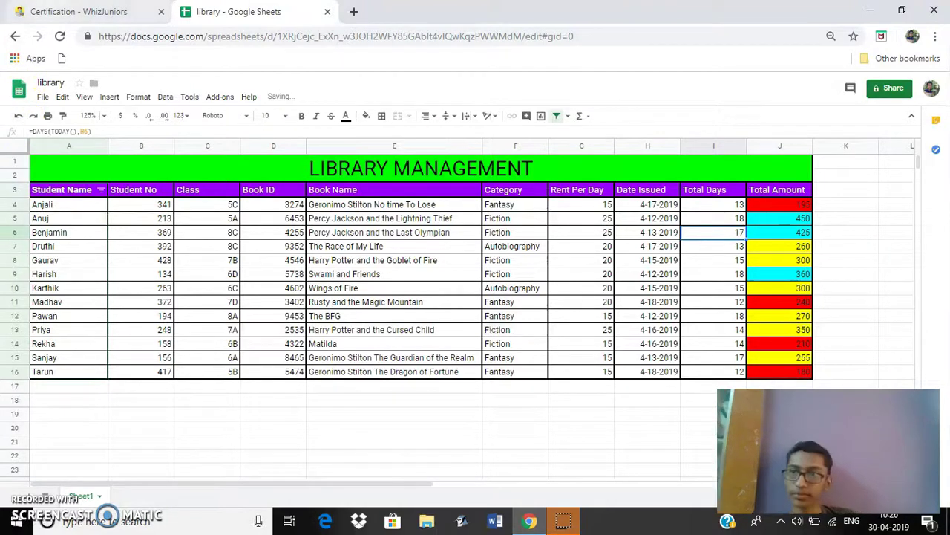
{"action": "left_click", "coordinate": [78, 11]}
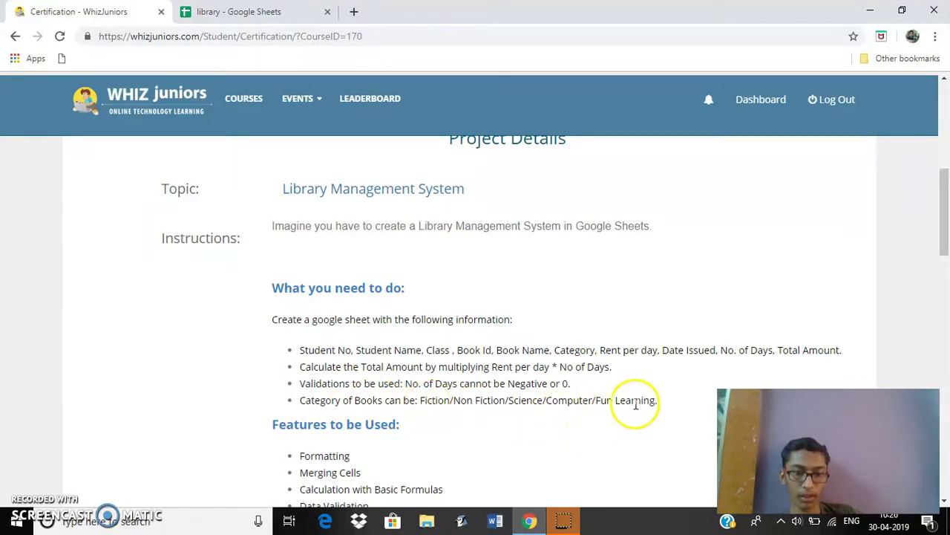
Step: Check the column F book categories, including Autobiography, and the merged LIBRARY MANAGEMENT title against the checklist
{"action": "left_click", "coordinate": [252, 11]}
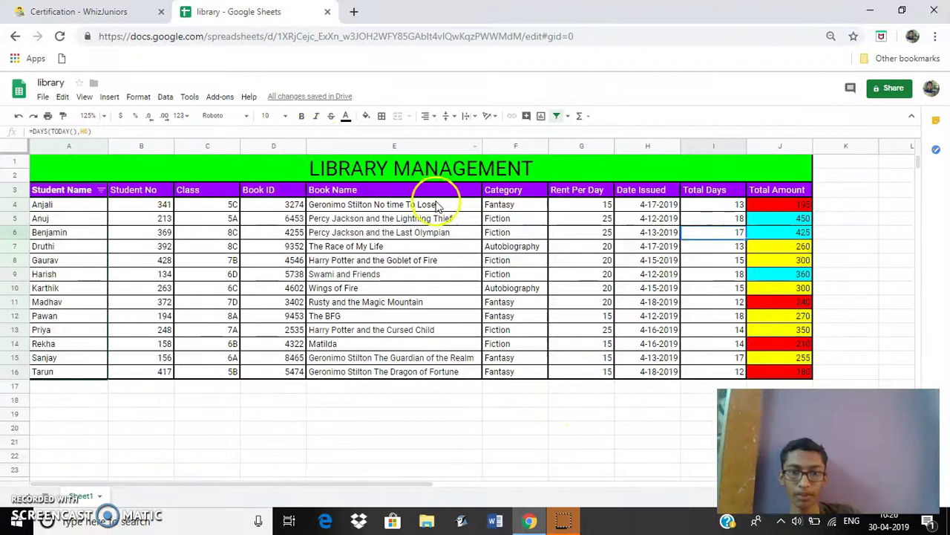
{"action": "left_click", "coordinate": [511, 289]}
{"action": "left_click", "coordinate": [496, 248]}
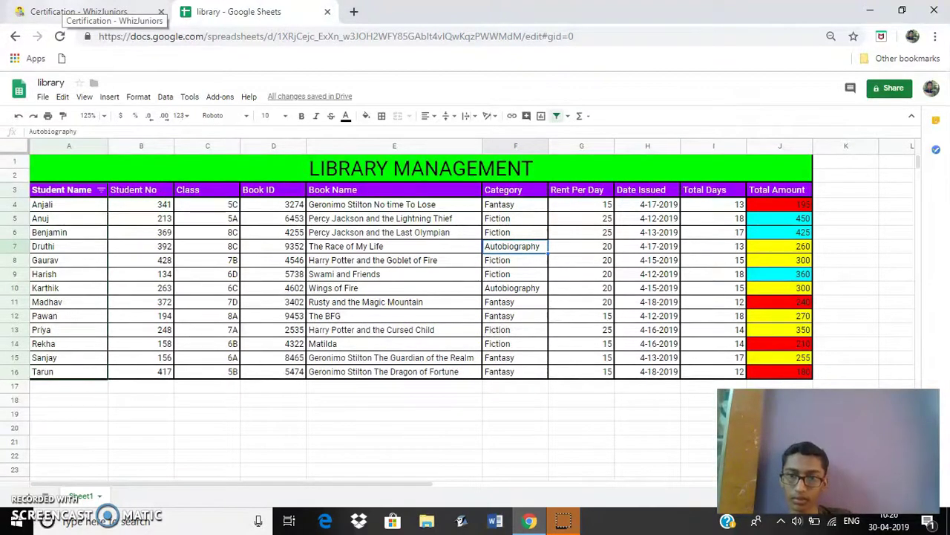
{"action": "left_click", "coordinate": [82, 11]}
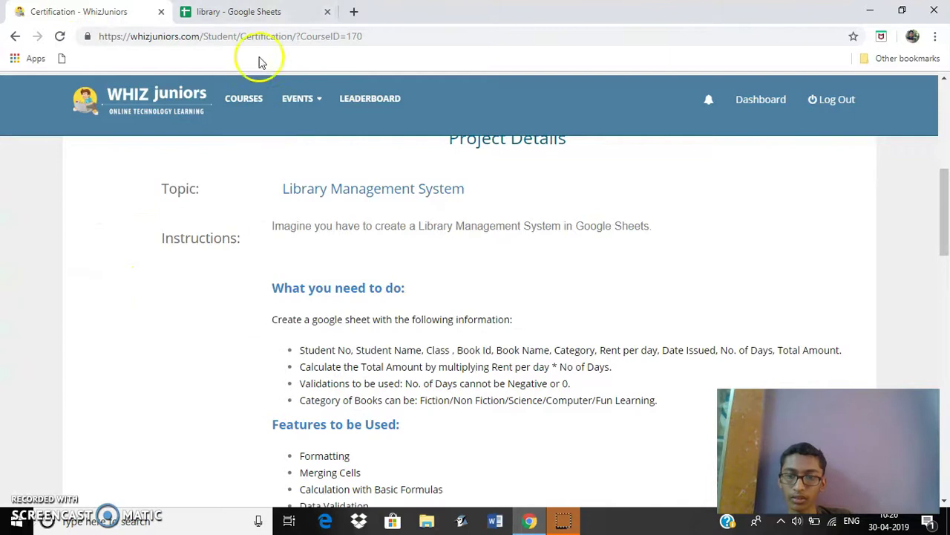
{"action": "left_click", "coordinate": [237, 12]}
{"action": "left_click", "coordinate": [266, 170]}
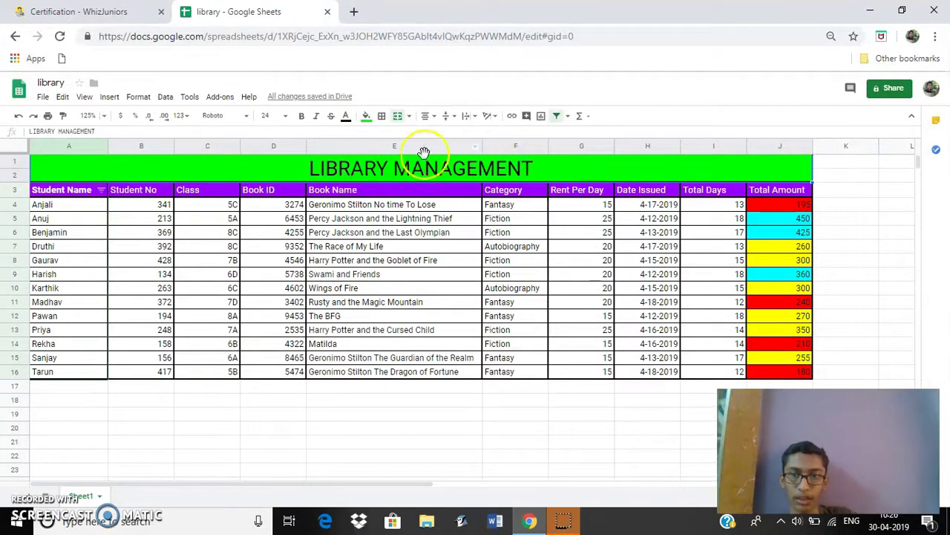
{"action": "left_click", "coordinate": [73, 193]}
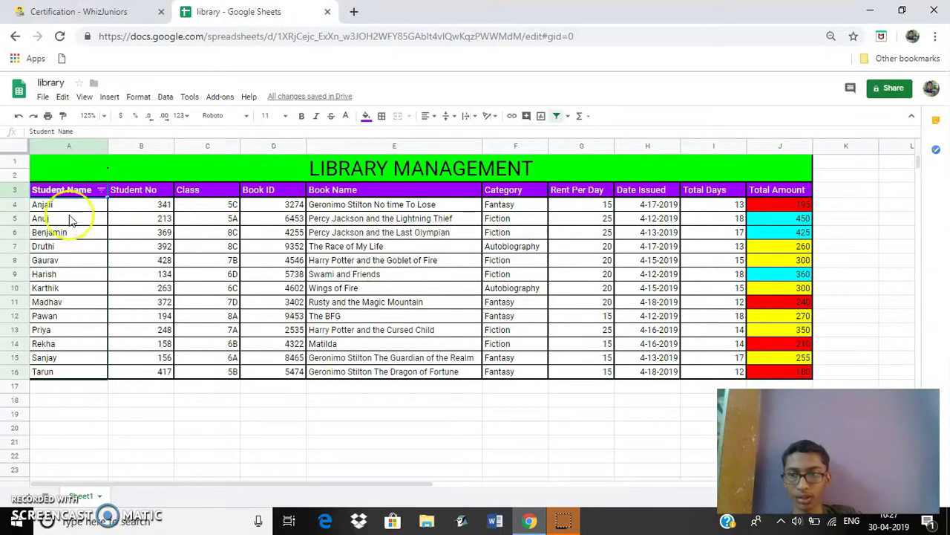
Step: Drag the first student name into A5, then undo to restore Anjali and Anuj
{"action": "left_click", "coordinate": [42, 205]}
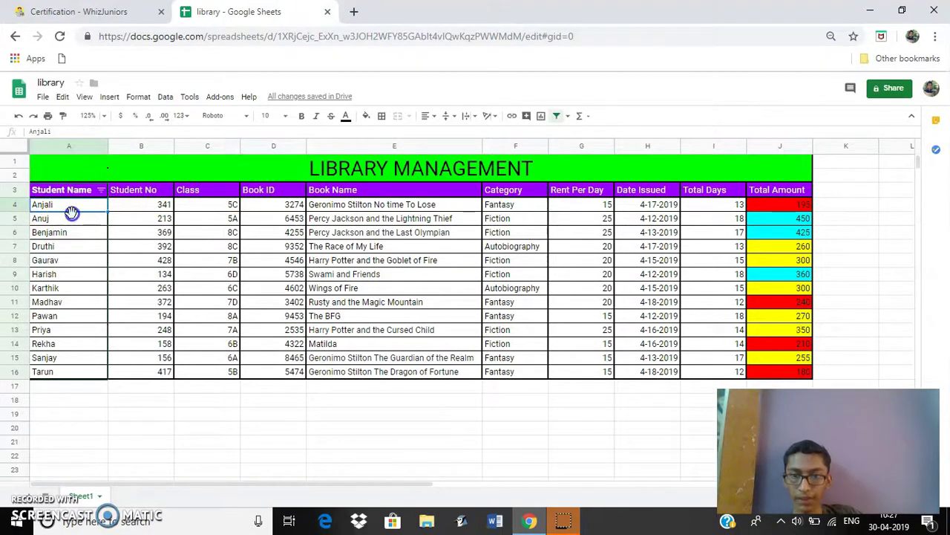
{"action": "left_click_drag", "start_coordinate": [71, 213], "coordinate": [72, 223]}
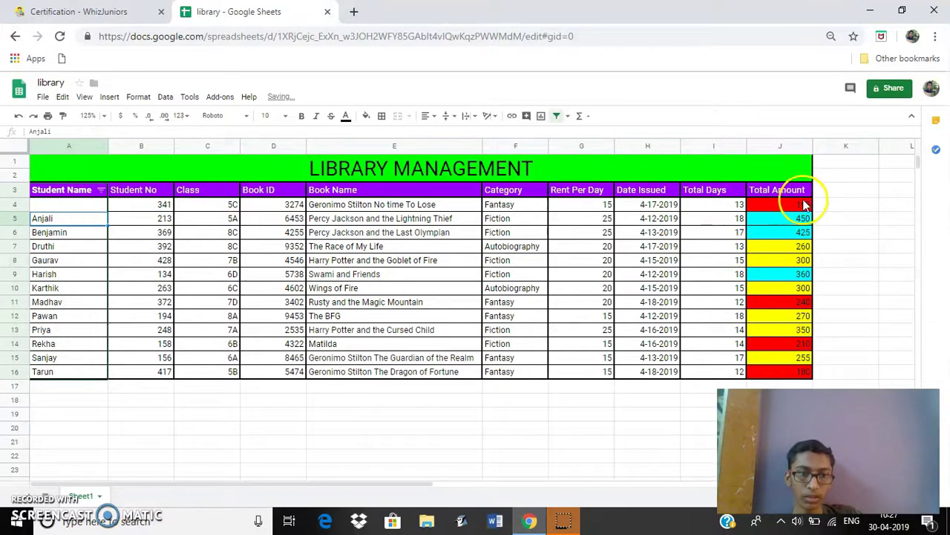
{"action": "left_click", "coordinate": [81, 208]}
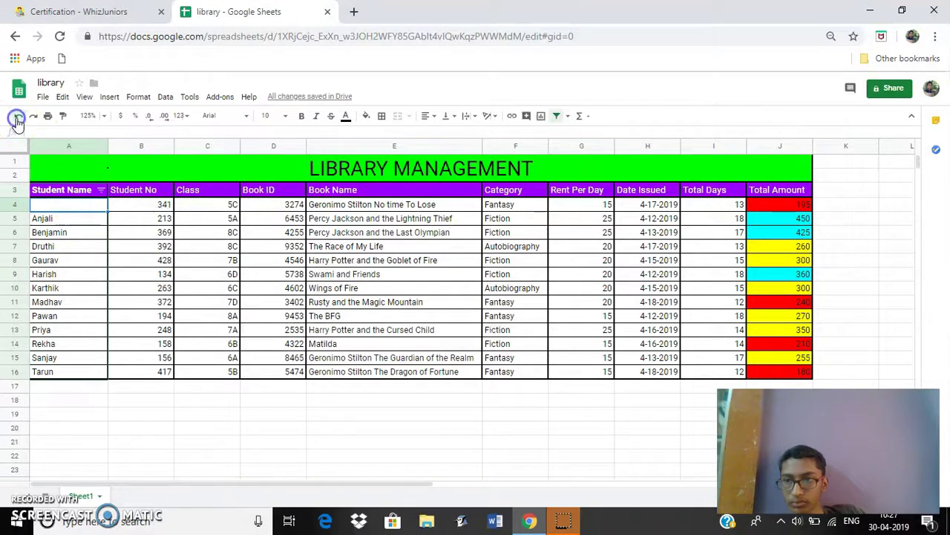
{"action": "left_click", "coordinate": [17, 116]}
Step: Filter the Student Name column to hide Priya's and Anuj's rows
{"action": "left_click", "coordinate": [101, 190]}
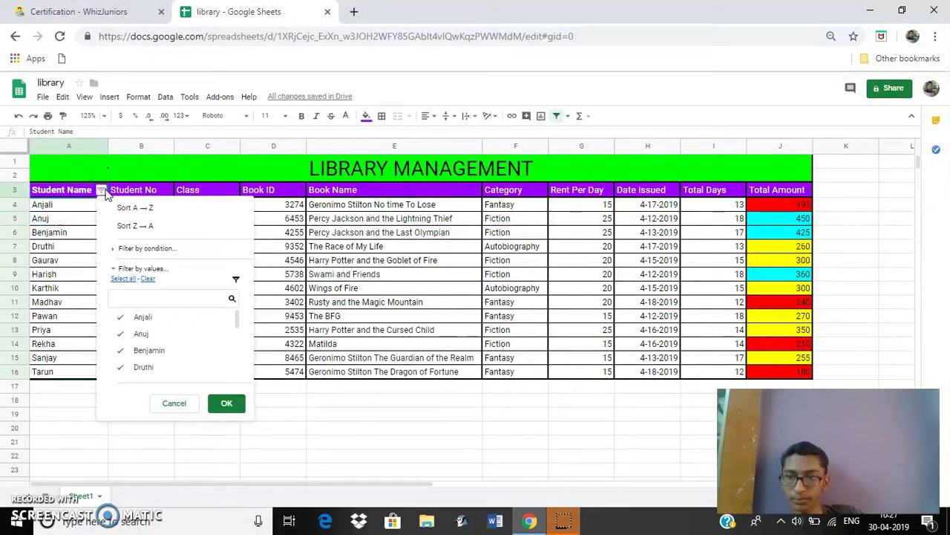
{"action": "left_click", "coordinate": [142, 248]}
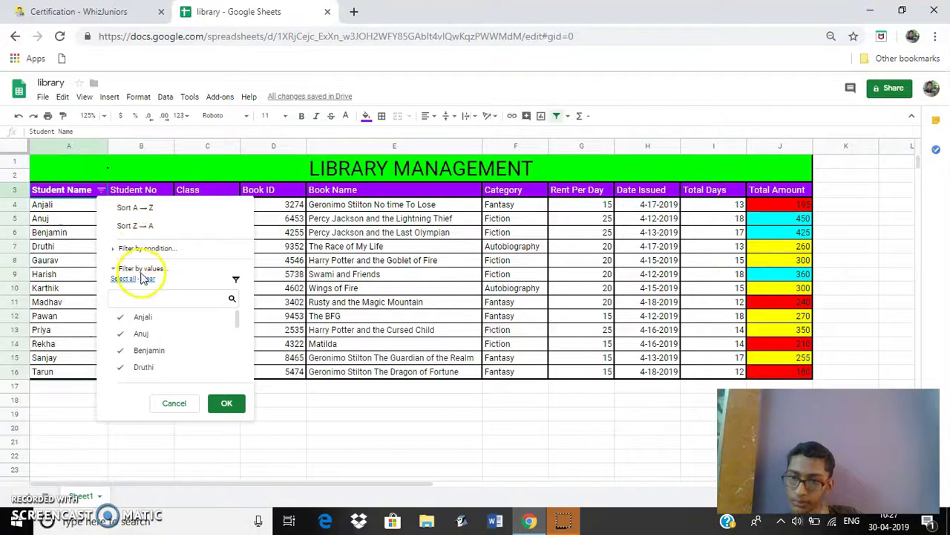
{"action": "scroll", "coordinate": [147, 334], "scroll_direction": "down", "scroll_amount": 3}
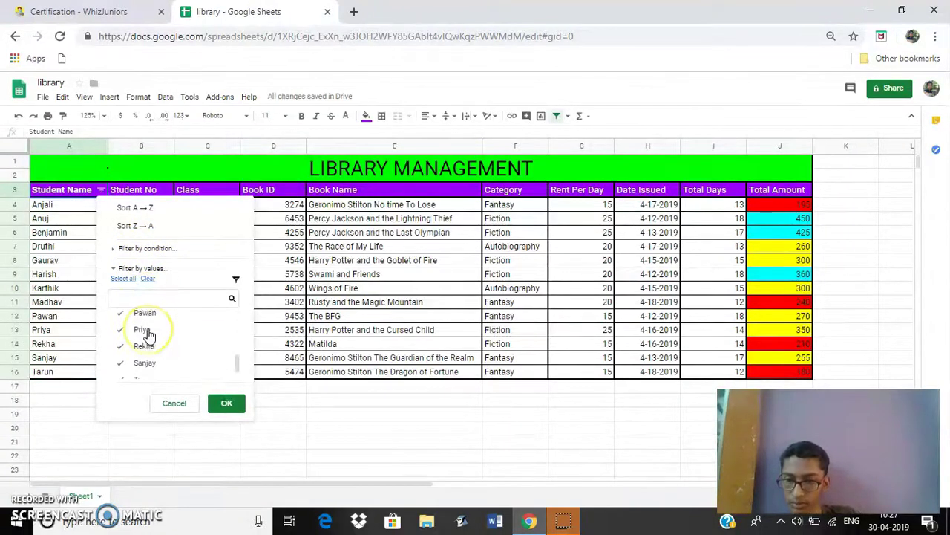
{"action": "left_click", "coordinate": [146, 330]}
{"action": "left_click", "coordinate": [229, 404]}
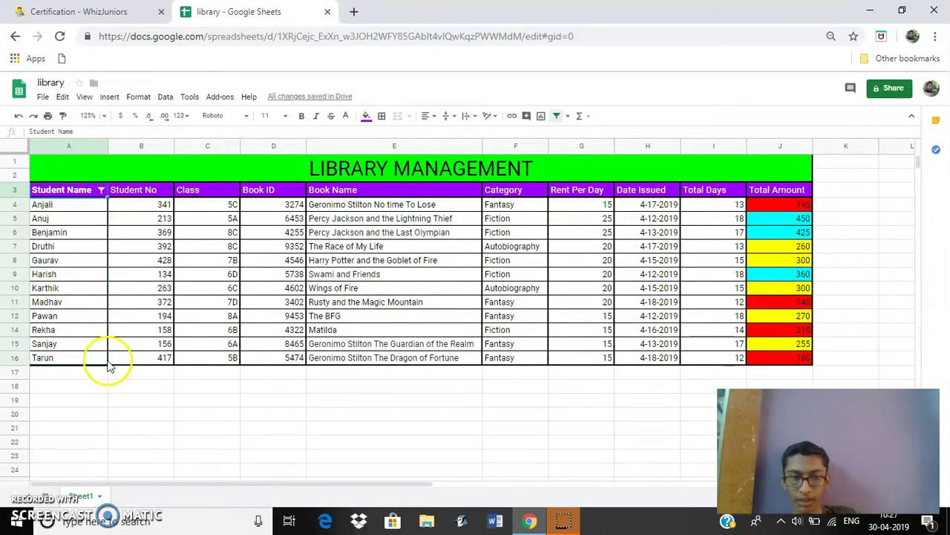
{"action": "left_click", "coordinate": [101, 190]}
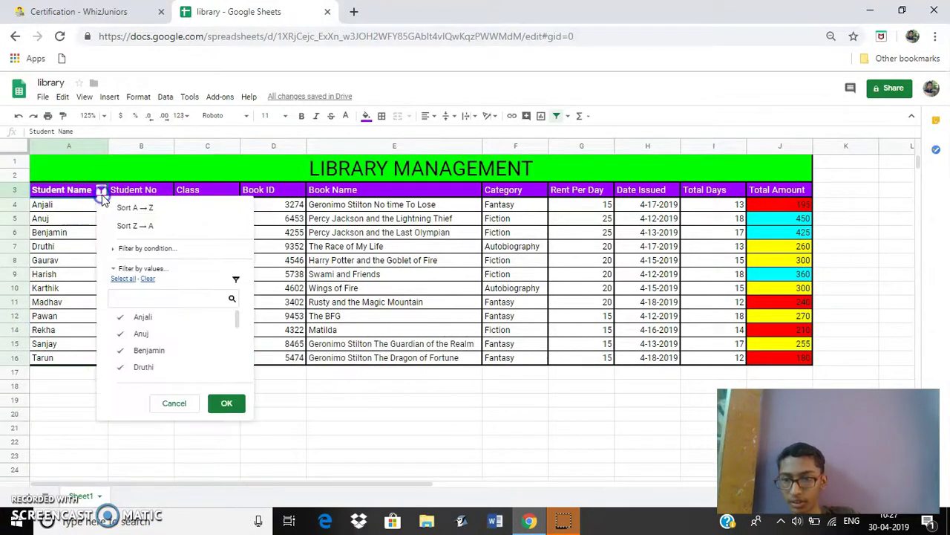
{"action": "left_click", "coordinate": [140, 333]}
{"action": "left_click", "coordinate": [228, 403]}
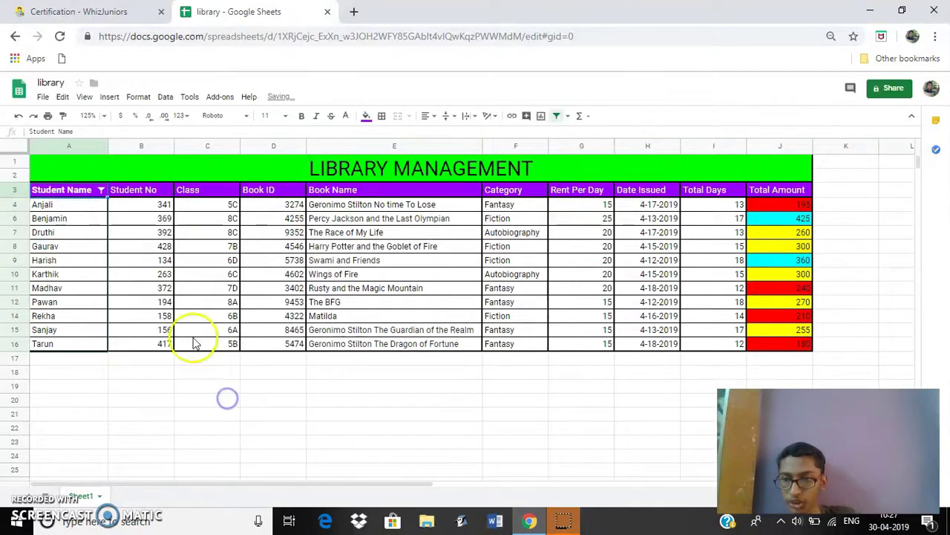
Step: Recheck Anuj and Priya in the Student Name filter to show their rows again
{"action": "left_click", "coordinate": [101, 190]}
{"action": "scroll", "coordinate": [140, 319], "scroll_direction": "down", "scroll_amount": 3}
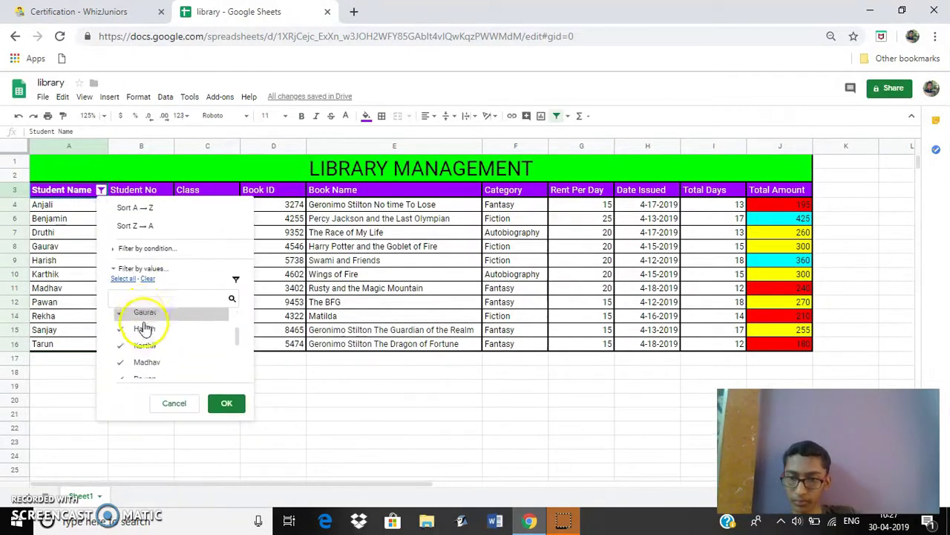
{"action": "left_click", "coordinate": [141, 350]}
{"action": "left_click", "coordinate": [226, 403]}
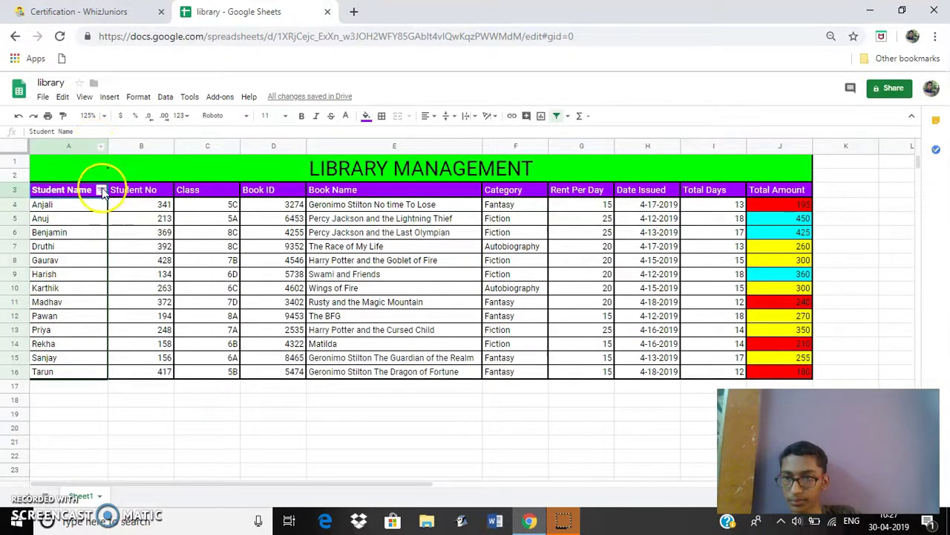
Step: Sort student names A to Z, then Z to A, then back to A to Z
{"action": "left_click", "coordinate": [101, 190]}
{"action": "left_click", "coordinate": [114, 209]}
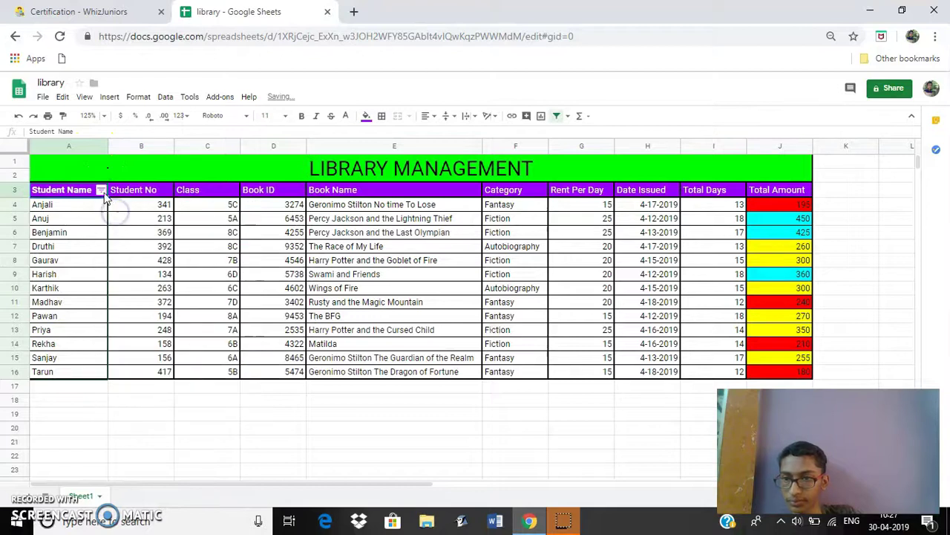
{"action": "left_click", "coordinate": [100, 191]}
{"action": "left_click", "coordinate": [117, 225]}
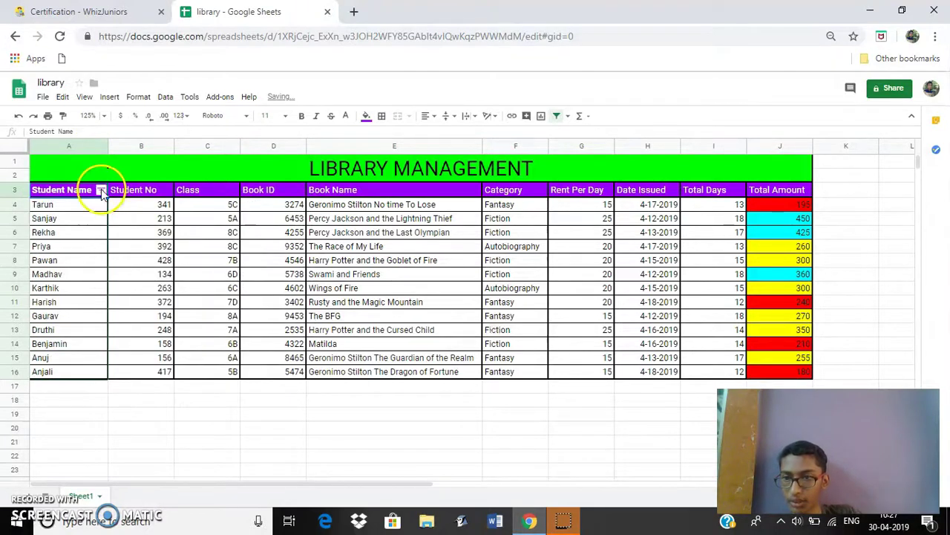
{"action": "left_click", "coordinate": [101, 190]}
{"action": "left_click", "coordinate": [113, 209]}
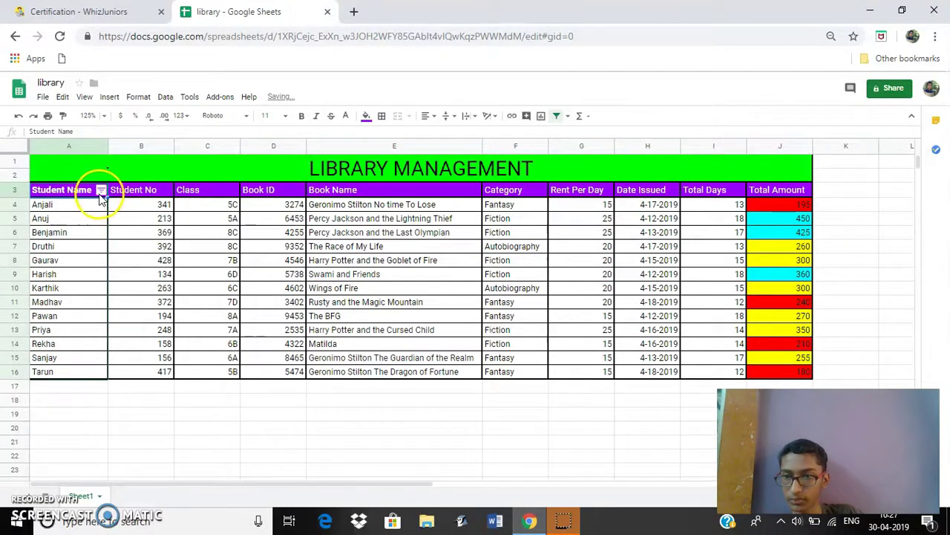
{"action": "left_click", "coordinate": [101, 190]}
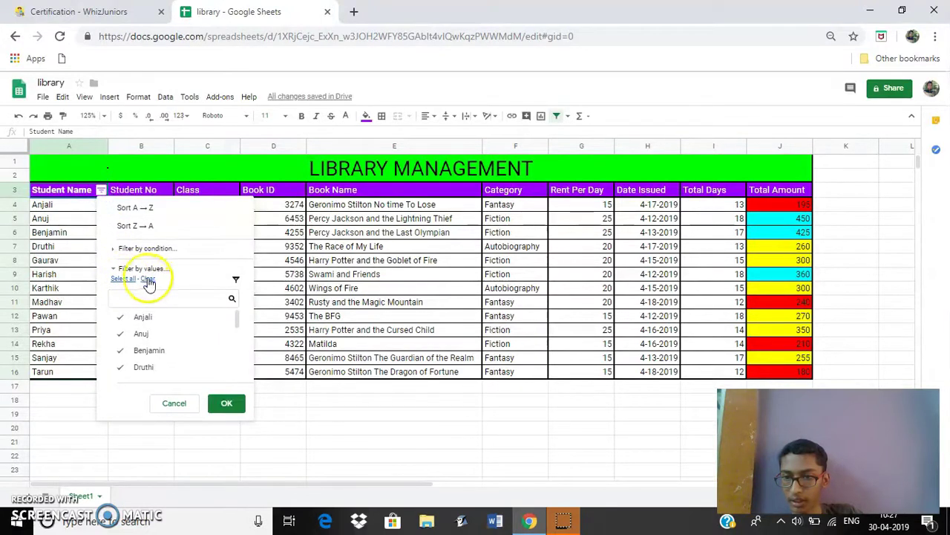
{"action": "left_click", "coordinate": [160, 403]}
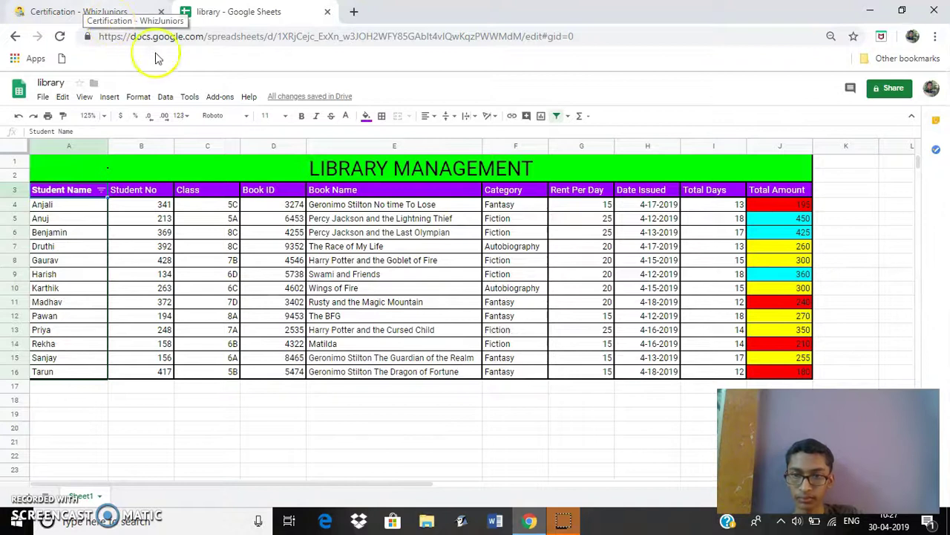
Step: Select the Total Amount values J4:J16 to show their formulas
{"action": "left_click", "coordinate": [774, 208]}
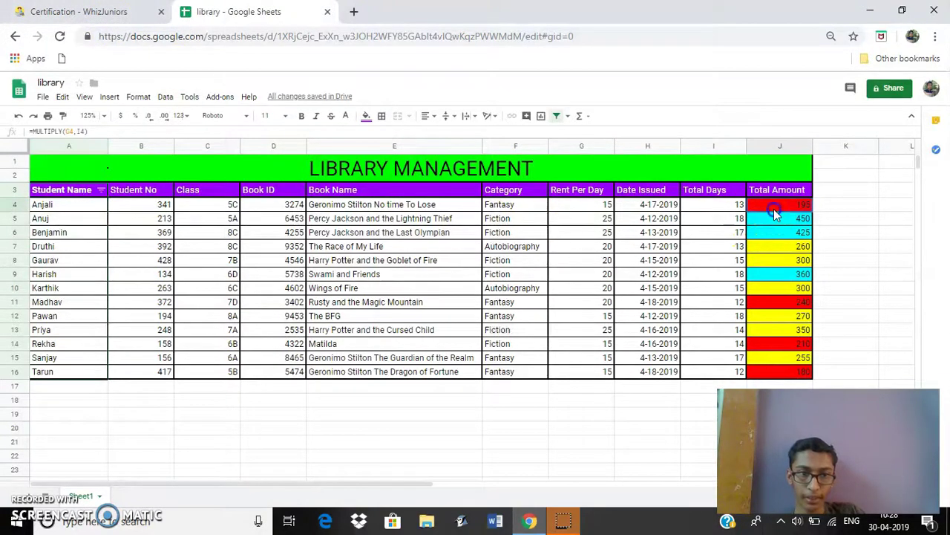
{"action": "left_click_drag", "start_coordinate": [774, 214], "coordinate": [787, 375]}
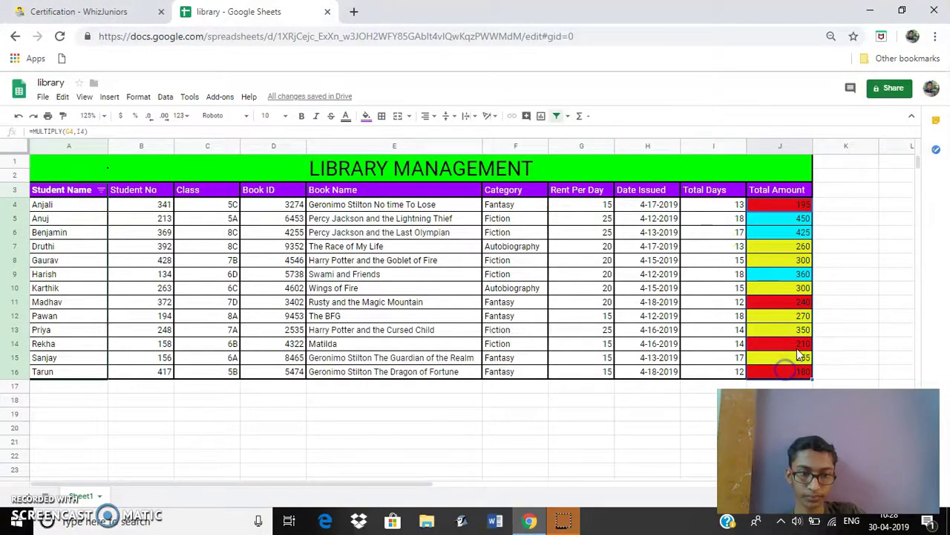
{"action": "left_click", "coordinate": [845, 233]}
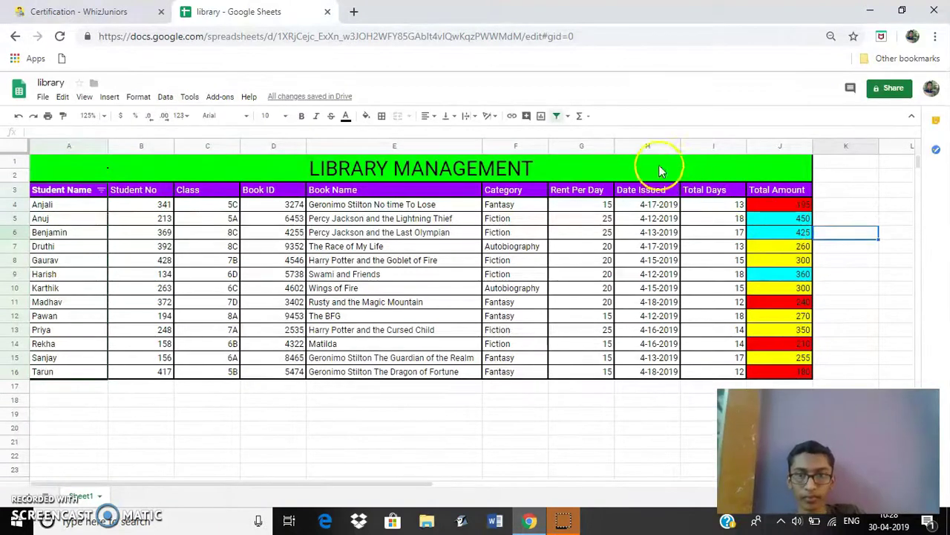
{"action": "left_click", "coordinate": [165, 96]}
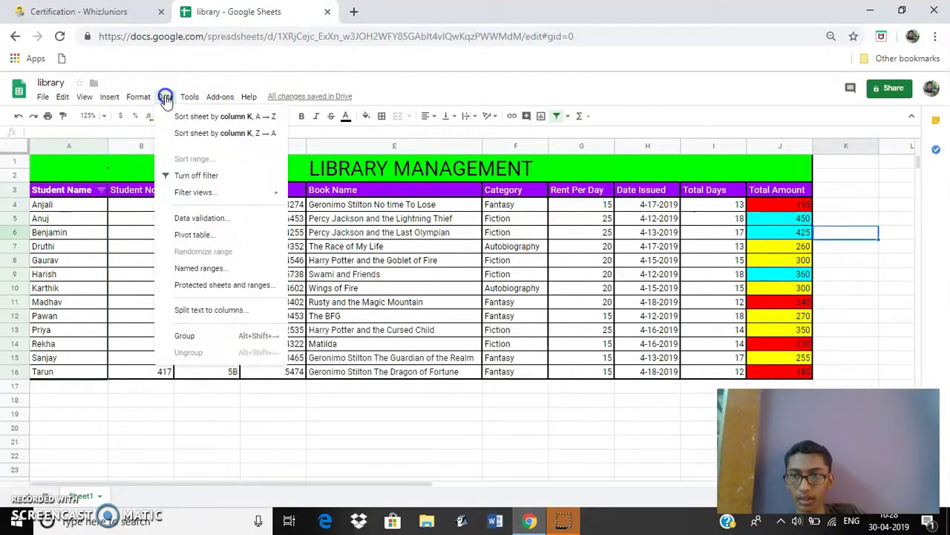
{"action": "mouse_move", "coordinate": [139, 97]}
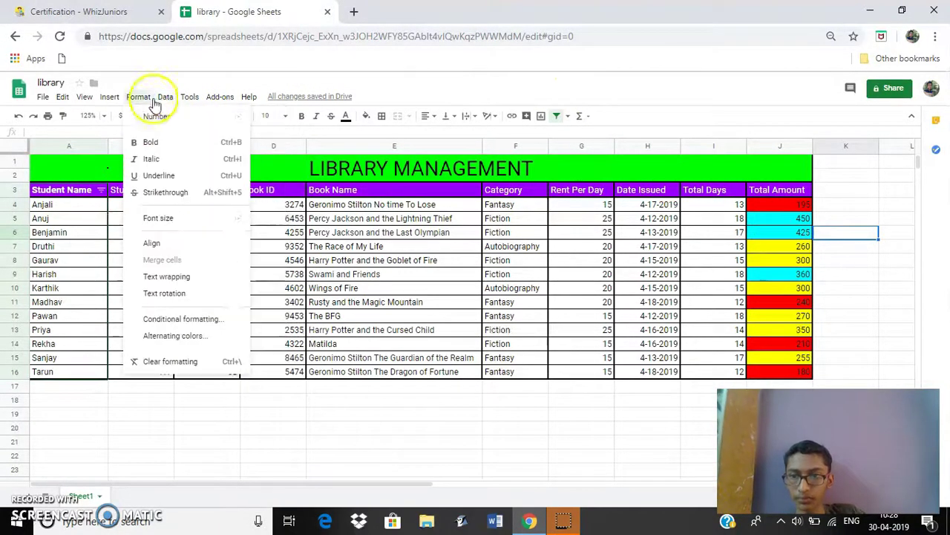
{"action": "left_click", "coordinate": [184, 320]}
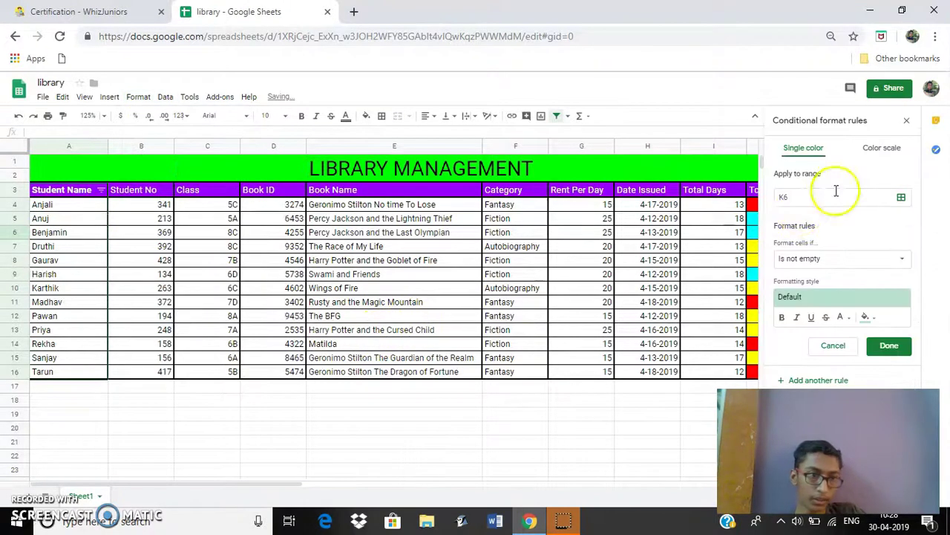
{"action": "left_click", "coordinate": [905, 121]}
{"action": "left_click_drag", "start_coordinate": [788, 204], "coordinate": [772, 371]}
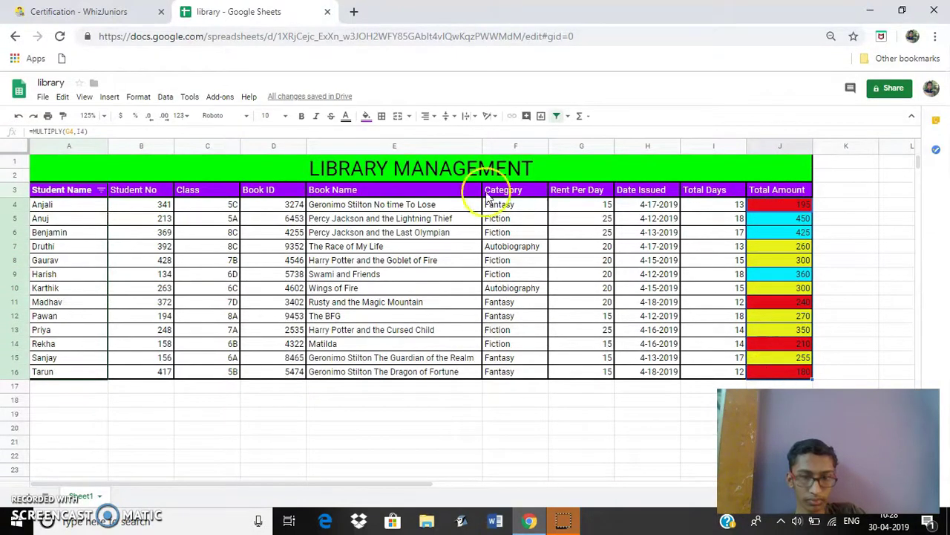
{"action": "left_click", "coordinate": [138, 97]}
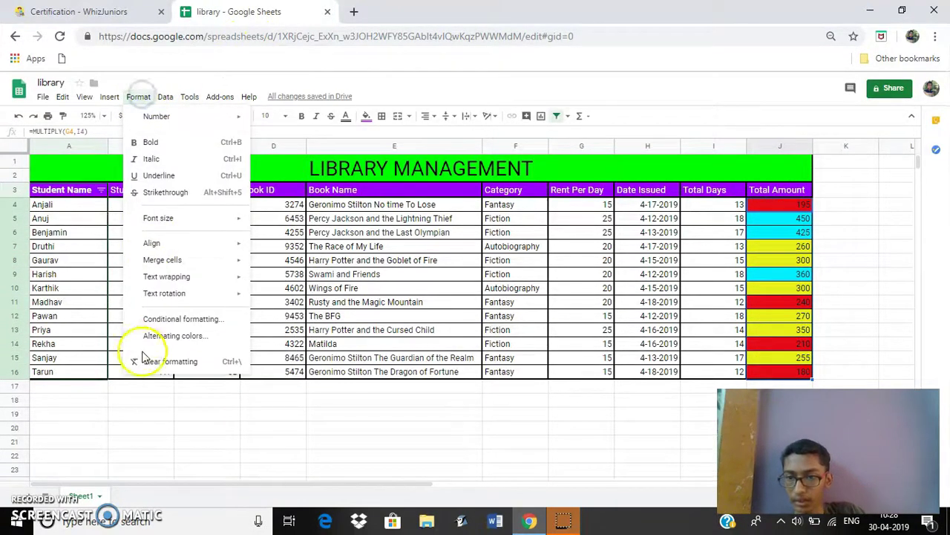
{"action": "left_click", "coordinate": [165, 320]}
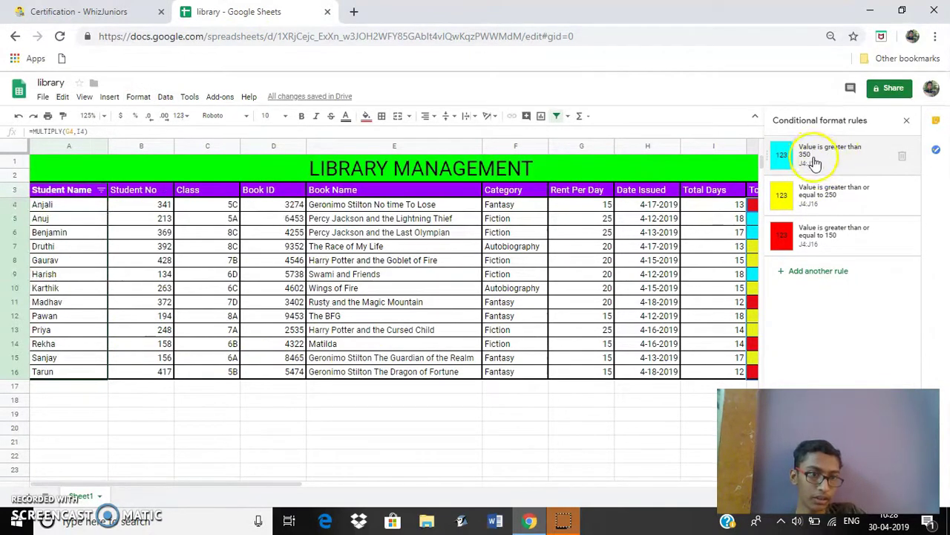
{"action": "left_click", "coordinate": [783, 154]}
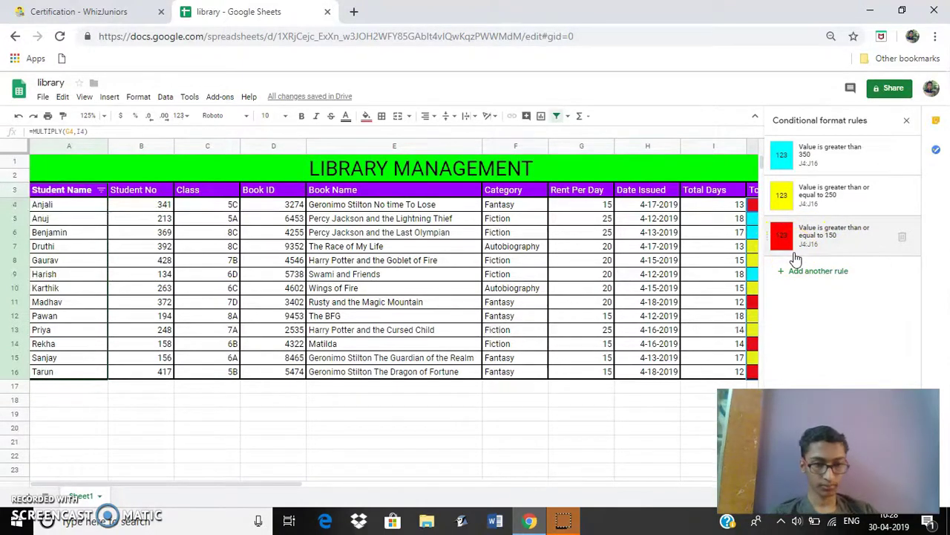
{"action": "left_click", "coordinate": [907, 119]}
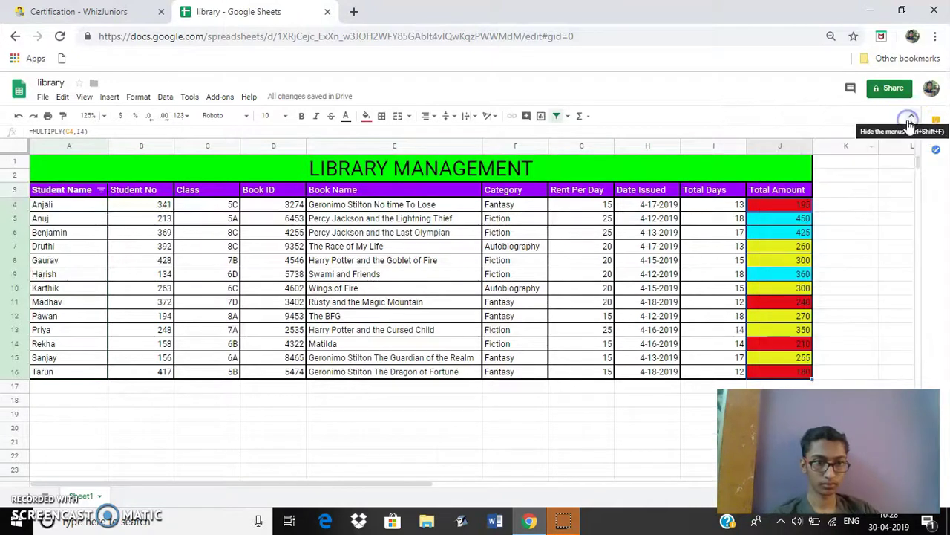
Step: Switch back and forth between the assignment checklist and the library spreadsheet
{"action": "key", "text": "ctrl+Tab"}
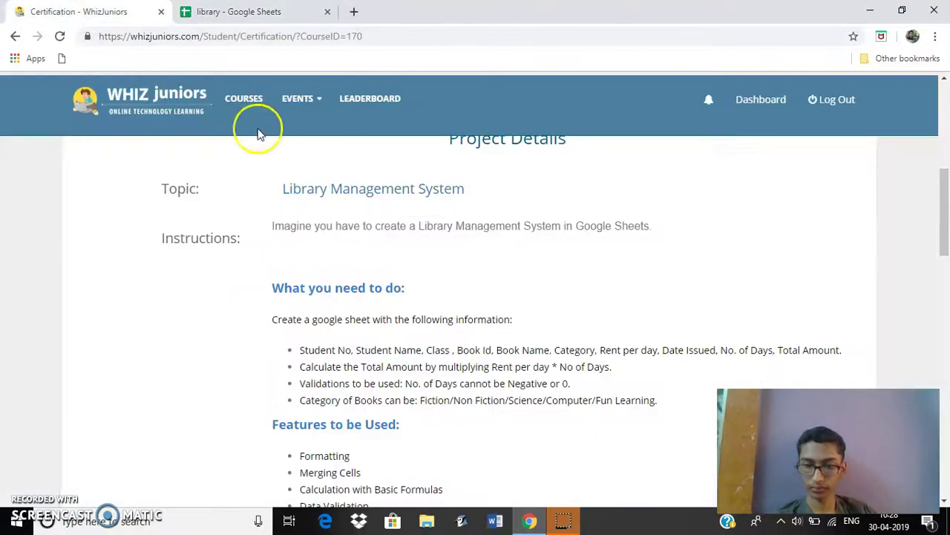
{"action": "scroll", "coordinate": [342, 386], "scroll_direction": "down", "scroll_amount": 2}
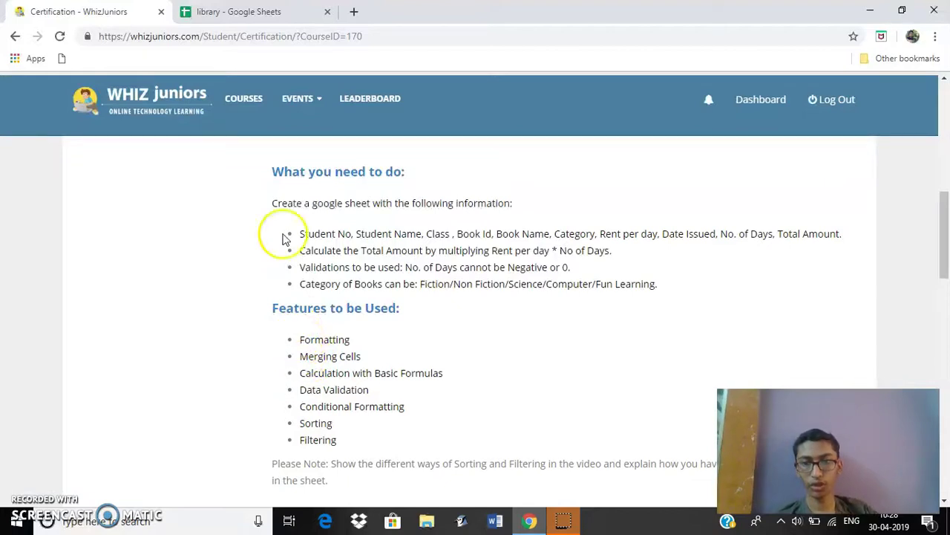
{"action": "left_click", "coordinate": [308, 12]}
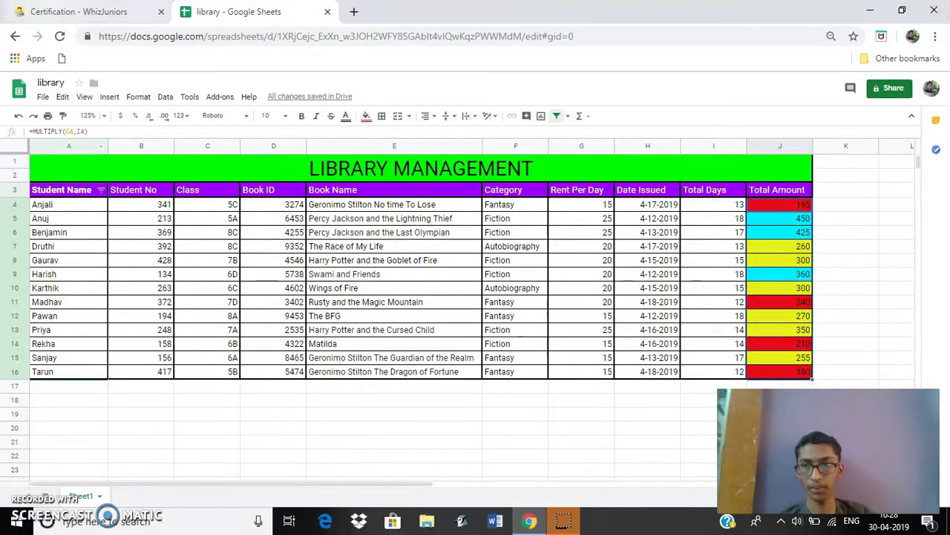
{"action": "left_click", "coordinate": [49, 8]}
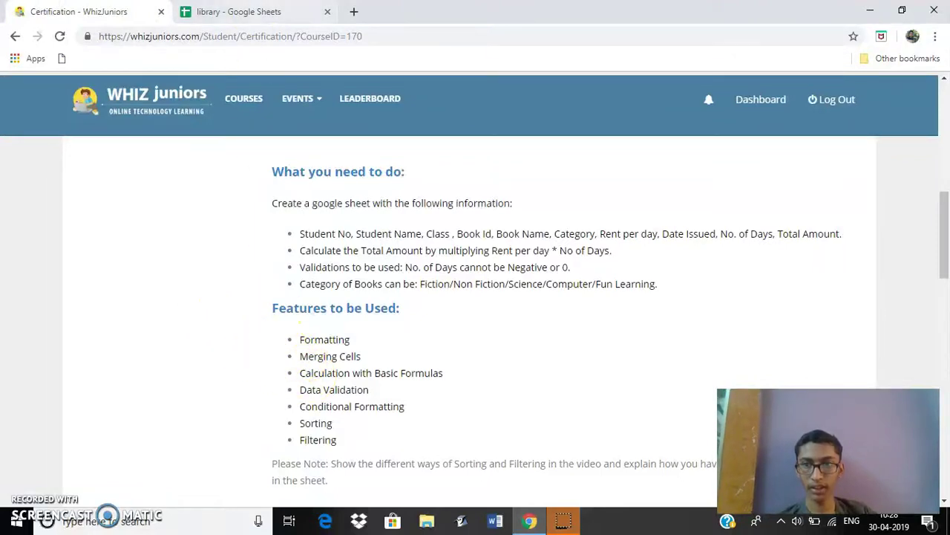
{"action": "left_click", "coordinate": [253, 12]}
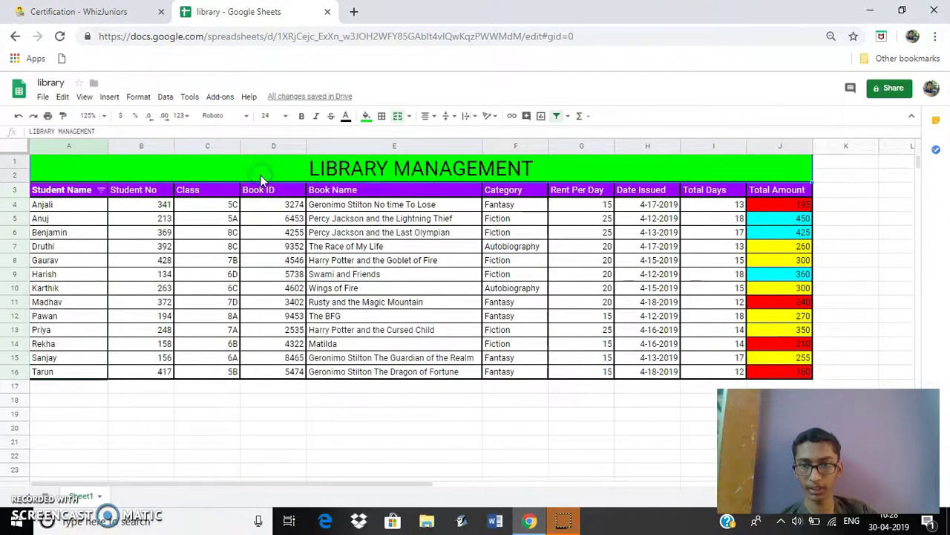
{"action": "left_click", "coordinate": [108, 14]}
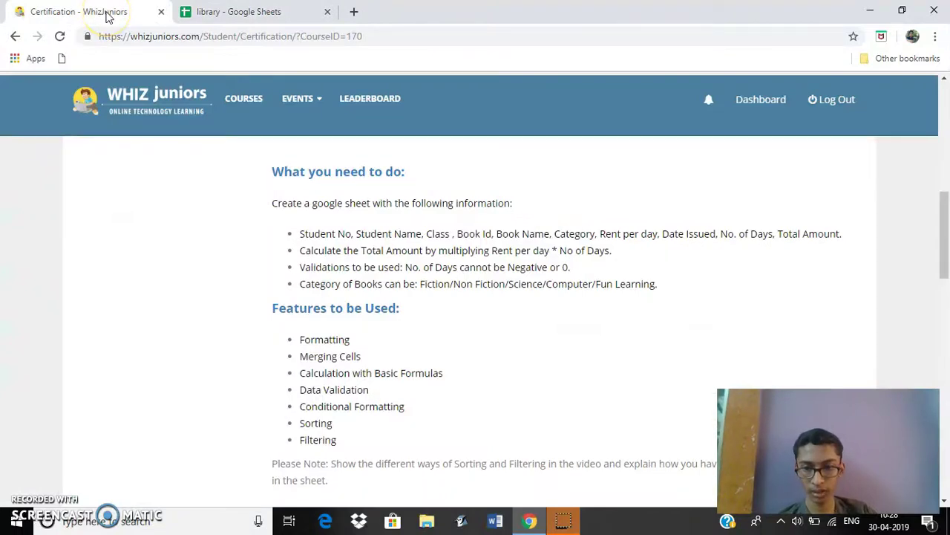
{"action": "left_click", "coordinate": [252, 12]}
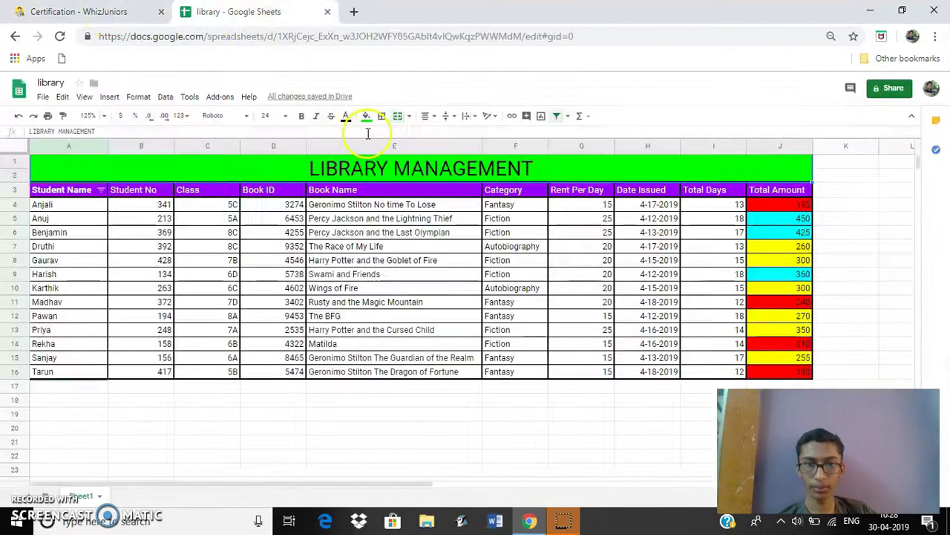
Step: Show J4's Total Amount multiplication formula and I5's Total Days date formula
{"action": "left_click", "coordinate": [764, 210]}
{"action": "triple_click", "coordinate": [88, 131]}
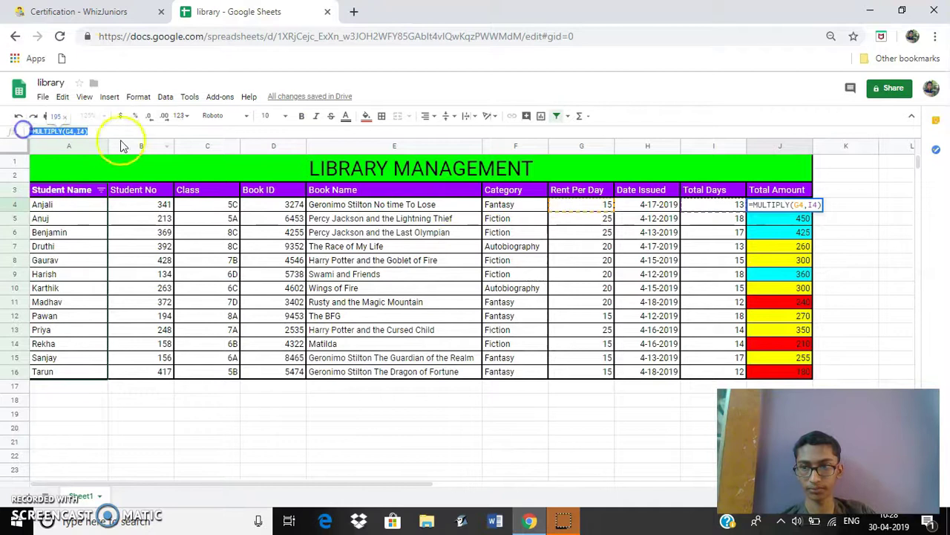
{"action": "left_click", "coordinate": [697, 220]}
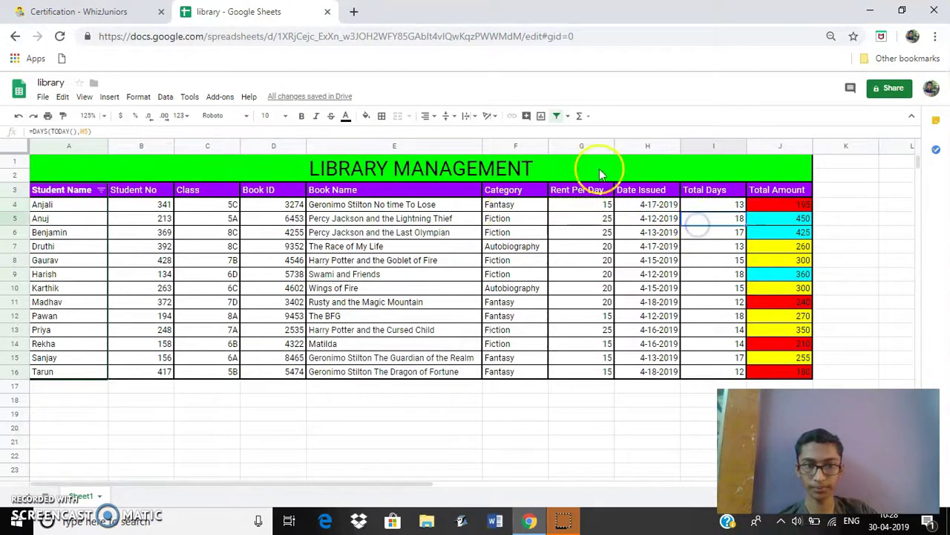
{"action": "triple_click", "coordinate": [95, 131]}
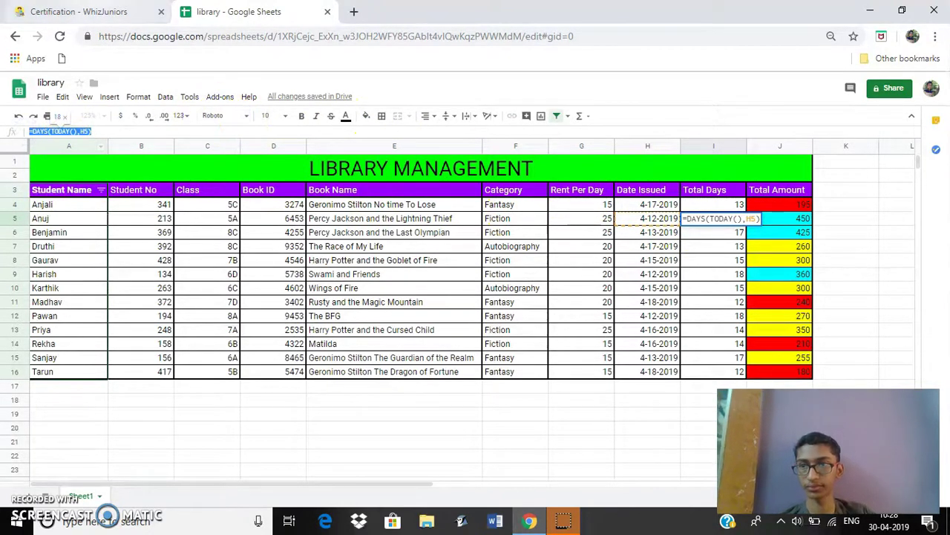
{"action": "left_click", "coordinate": [89, 11]}
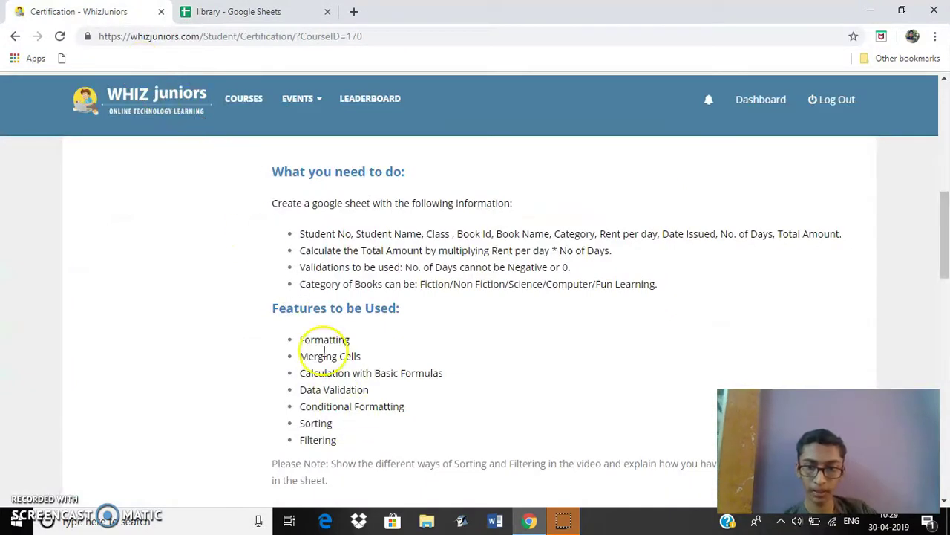
Step: Enter -4 in Total Days cell I5 to show the invalid-value warning, then undo it
{"action": "left_click", "coordinate": [263, 9]}
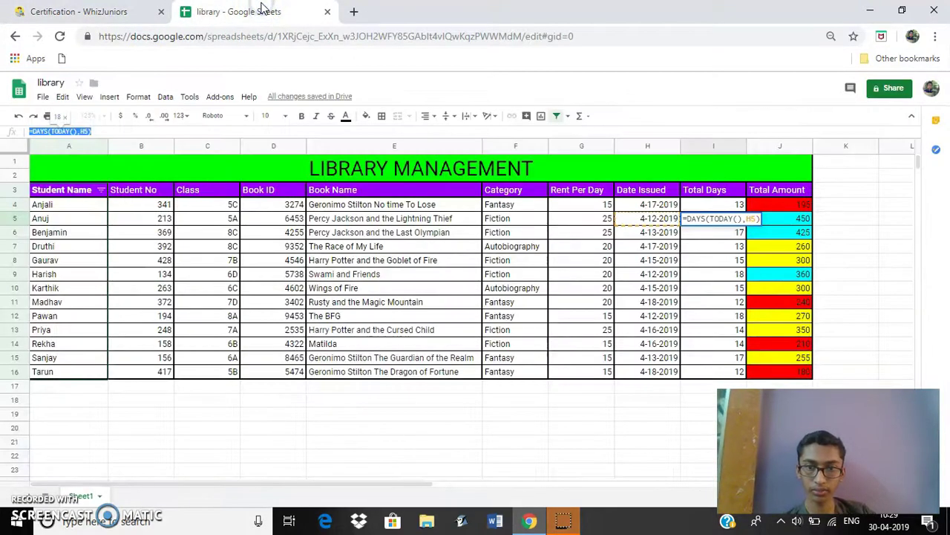
{"action": "left_click", "coordinate": [888, 285]}
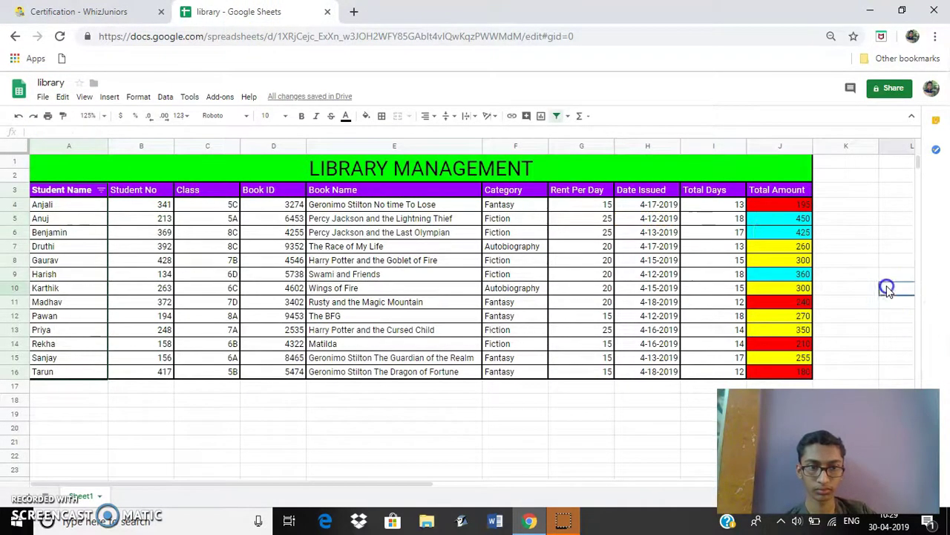
{"action": "left_click", "coordinate": [715, 217]}
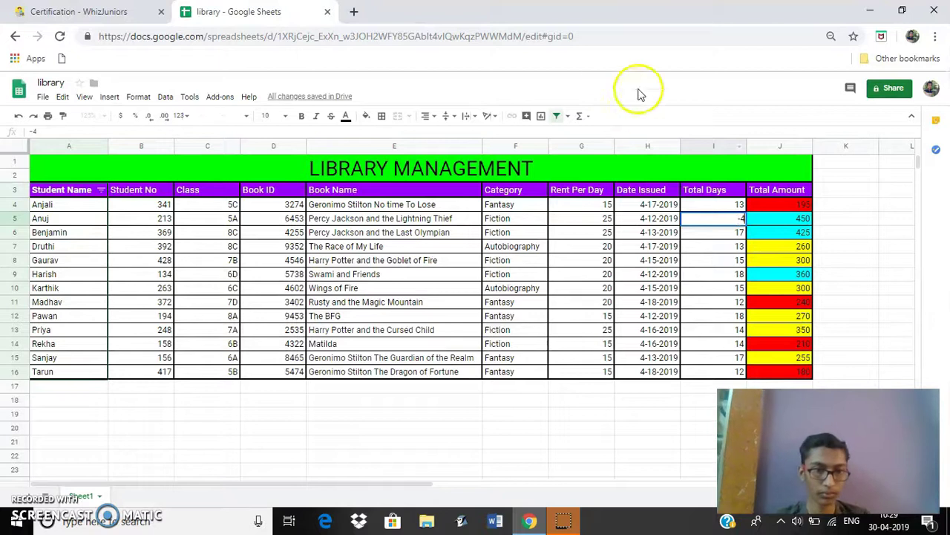
{"action": "type", "text": "-4"}
{"action": "left_click", "coordinate": [867, 191]}
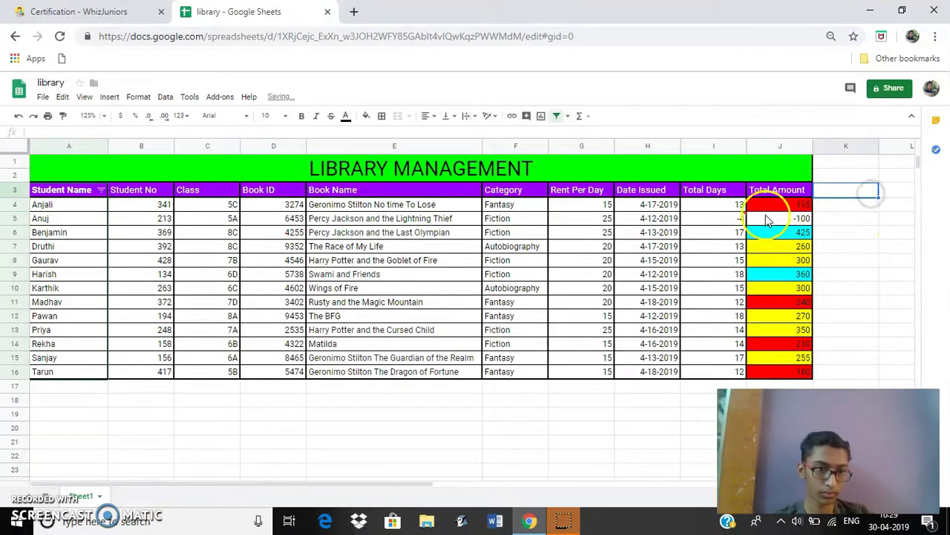
{"action": "mouse_move", "coordinate": [747, 217]}
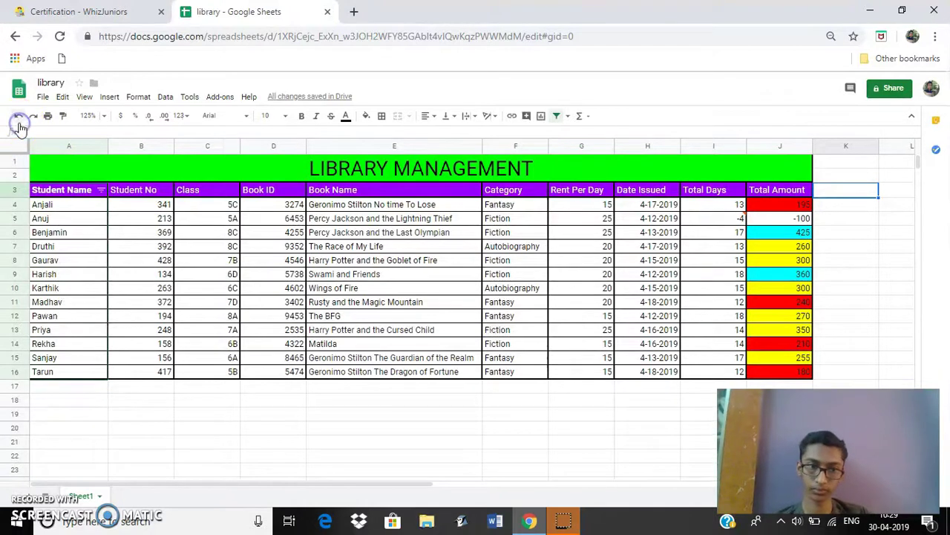
{"action": "left_click", "coordinate": [18, 119]}
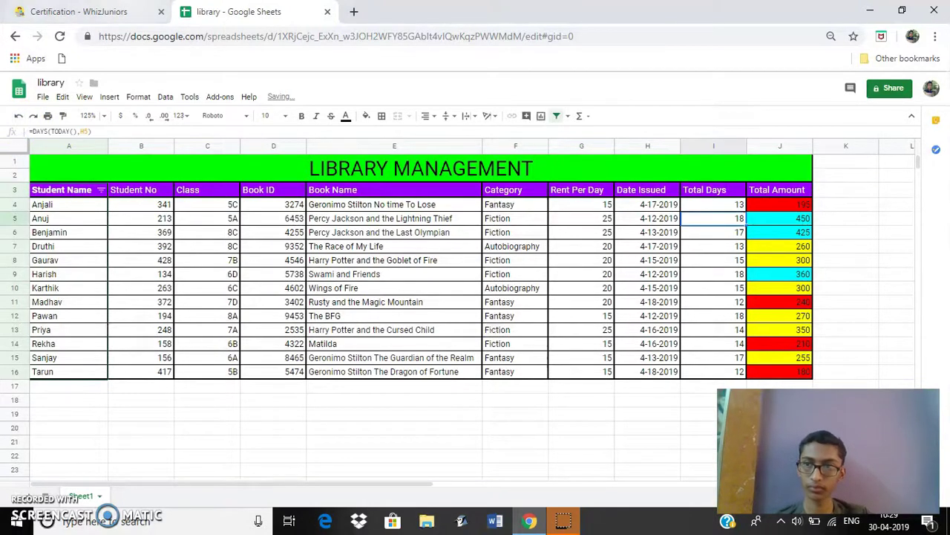
{"action": "left_click", "coordinate": [79, 11]}
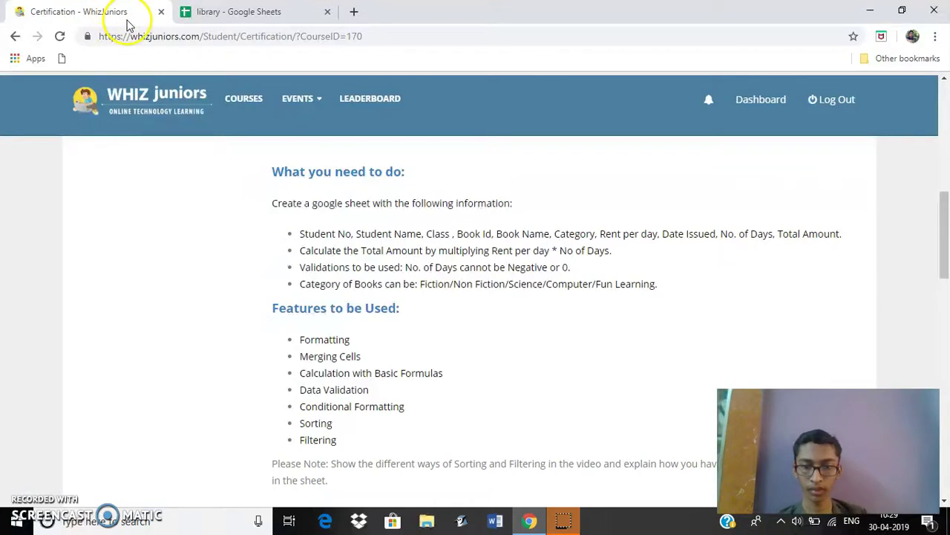
Step: Highlight the colour-coded Total Amount cells J4:J16
{"action": "left_click", "coordinate": [245, 11]}
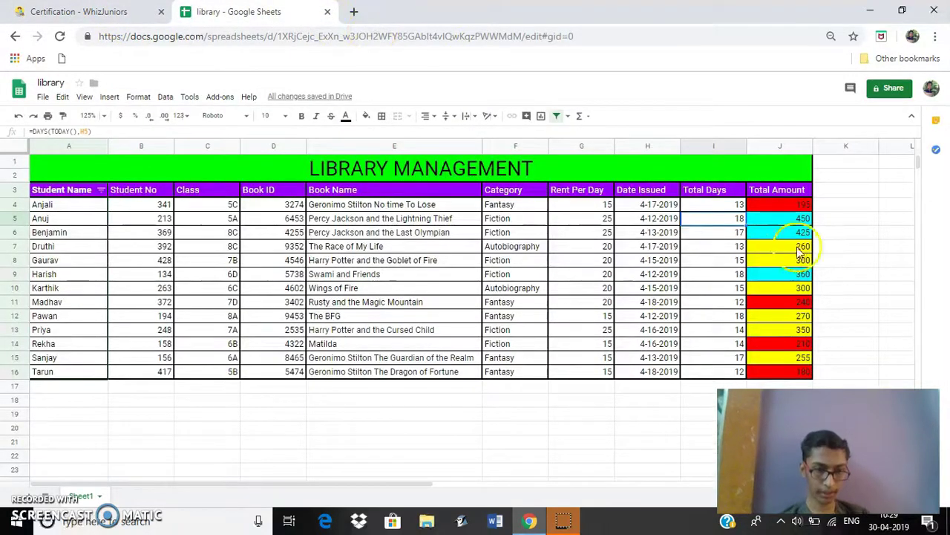
{"action": "left_click_drag", "start_coordinate": [780, 204], "coordinate": [782, 370]}
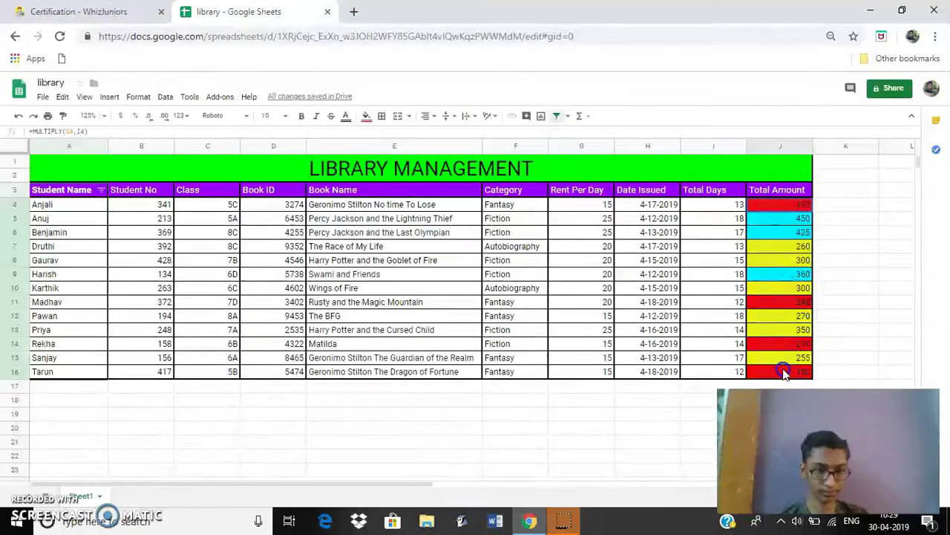
{"action": "left_click", "coordinate": [859, 291]}
Step: Compare against the checklist, then open and cancel the Student Name filter options
{"action": "key", "text": "ctrl+Tab"}
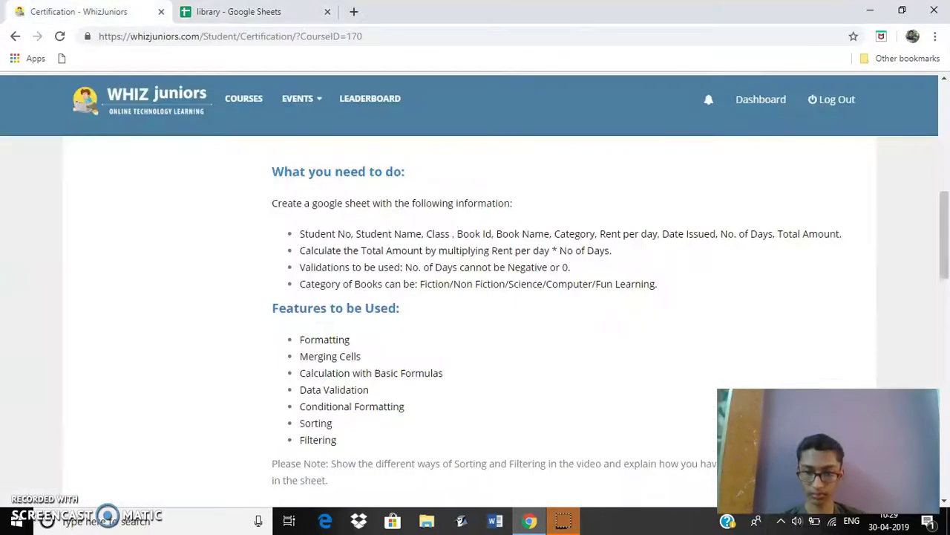
{"action": "key", "text": "ctrl+Tab"}
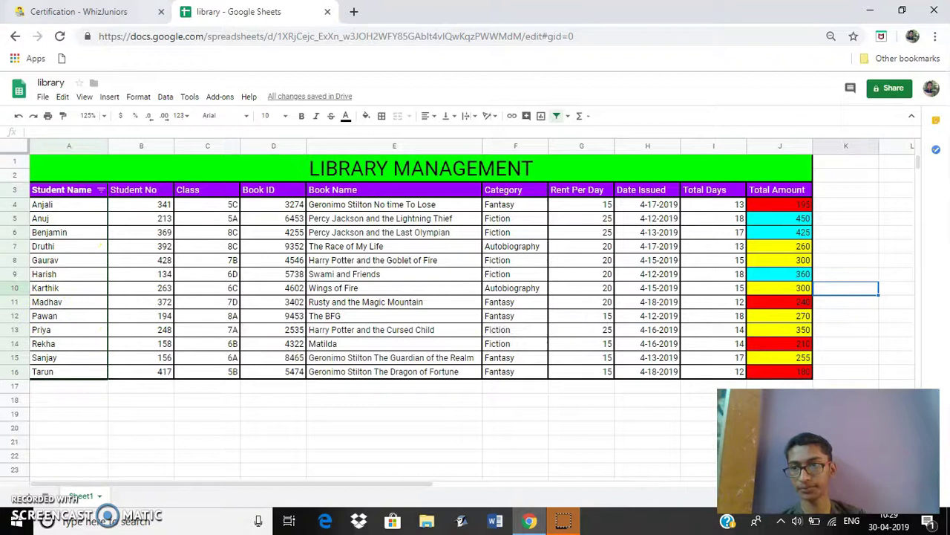
{"action": "key", "text": "ctrl+Tab"}
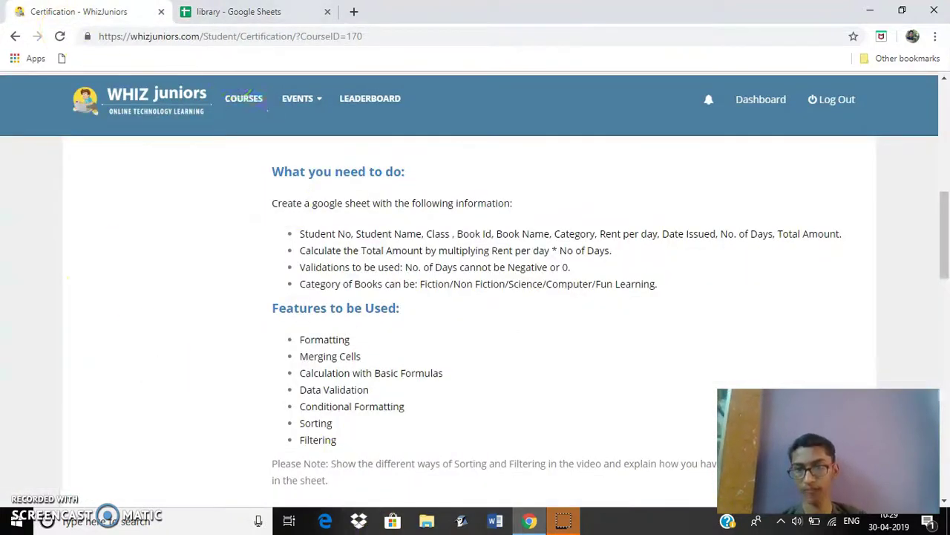
{"action": "key", "text": "ctrl+Tab"}
{"action": "left_click", "coordinate": [101, 190]}
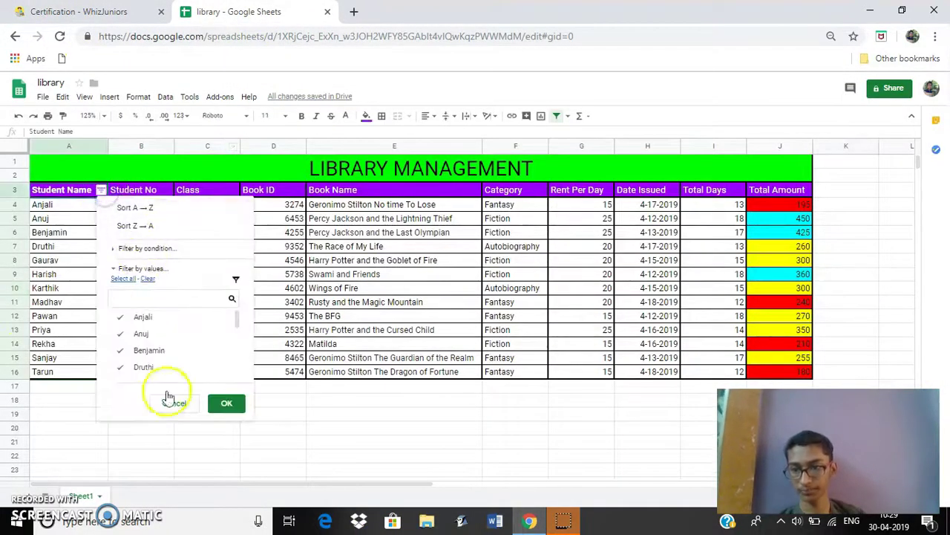
{"action": "left_click", "coordinate": [456, 459]}
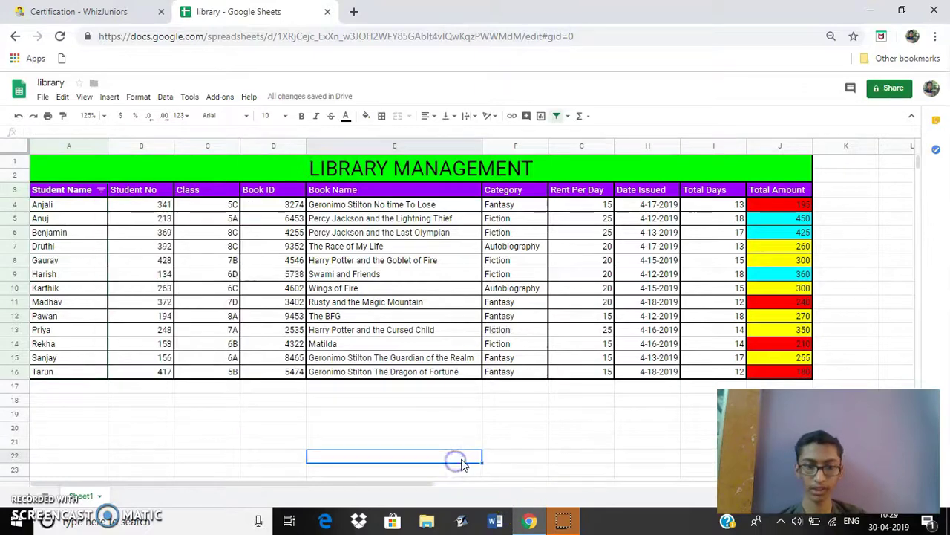